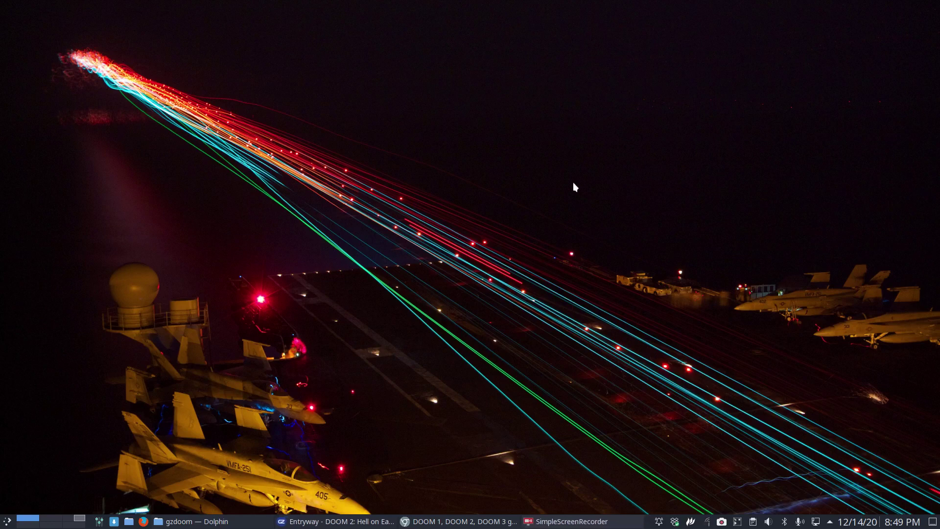
# Open a terminal, list the recently installed packages with the rip command, and highlight the gzdoom entry
pyautogui.hotkey('ctrl', 'alt', 't')
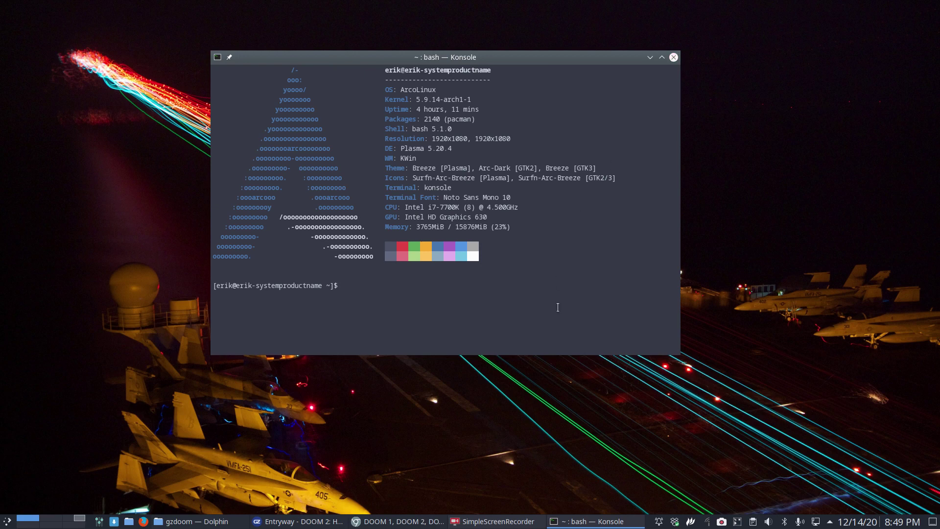
pyautogui.write('rip')
pyautogui.press('Return')
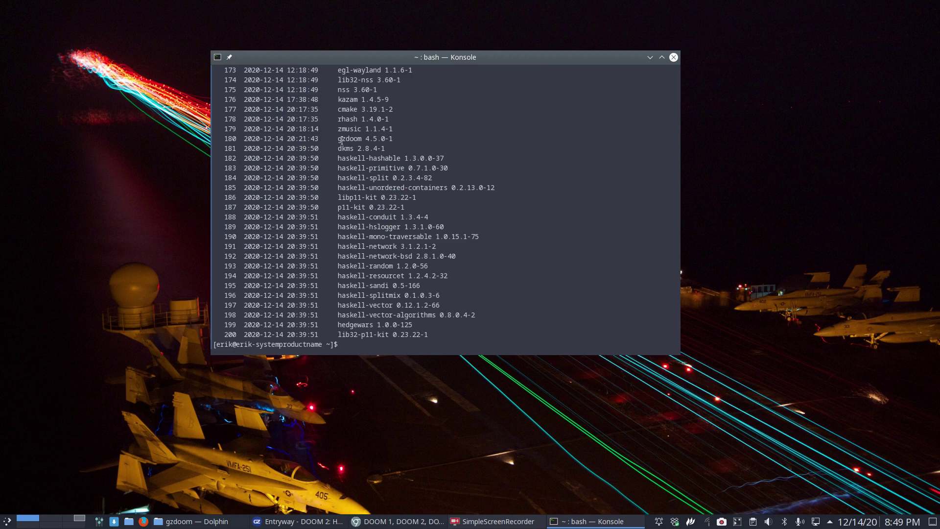
pyautogui.moveTo(342, 140); pyautogui.dragTo(361, 139)
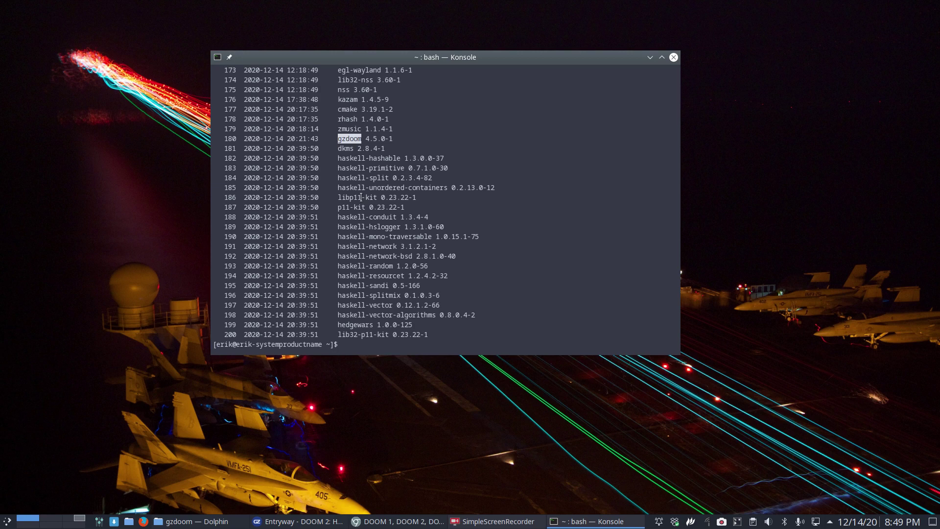
# Search for gzdoom packages with yay and highlight the text around the aur/gzdoom entry
pyautogui.write('ay gzdoom')
pyautogui.press('Return')
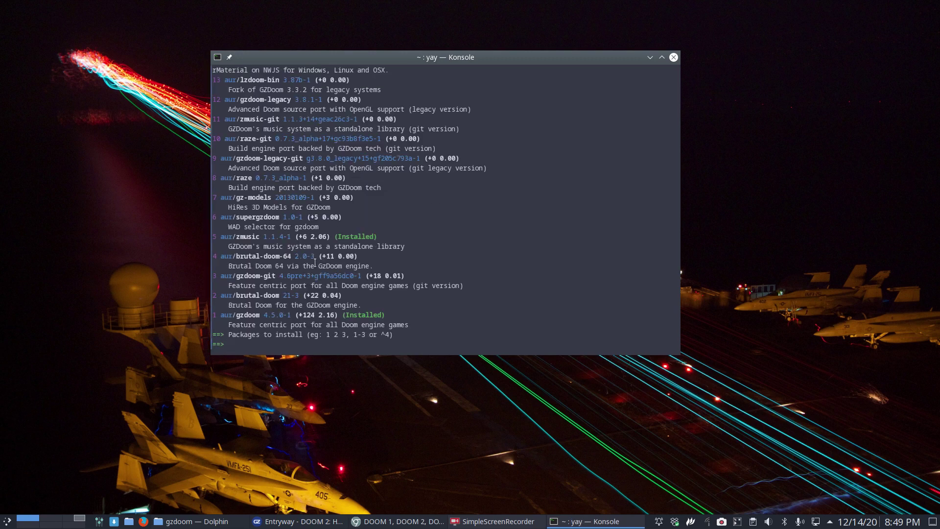
pyautogui.moveTo(233, 316); pyautogui.dragTo(335, 330)
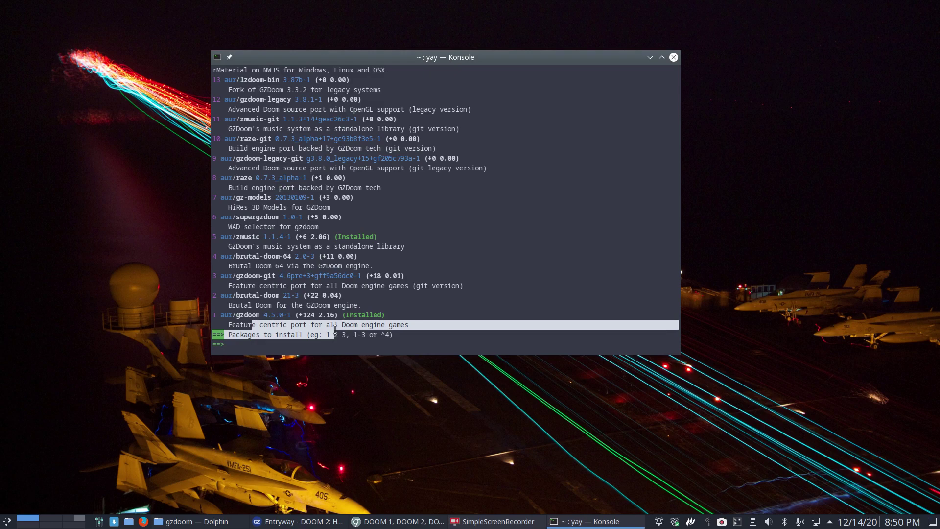
# Switch to the running DOOM 2 game and quit it, confirming the exit
pyautogui.click(303, 521)
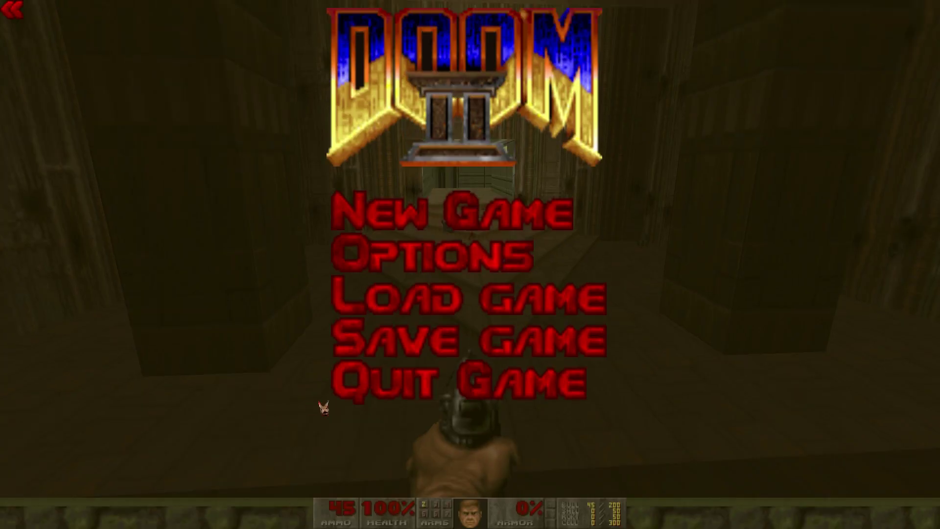
pyautogui.press('Escape')
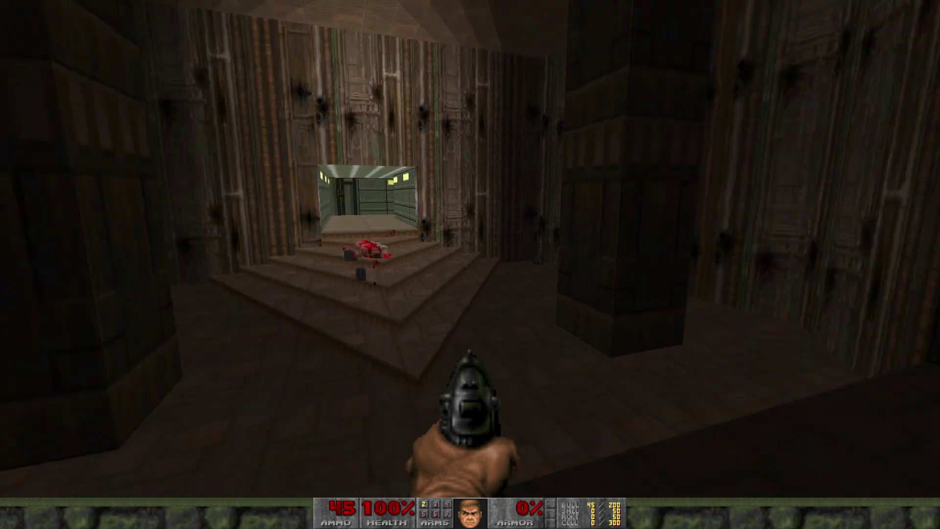
pyautogui.press('Escape')
pyautogui.click(351, 390)
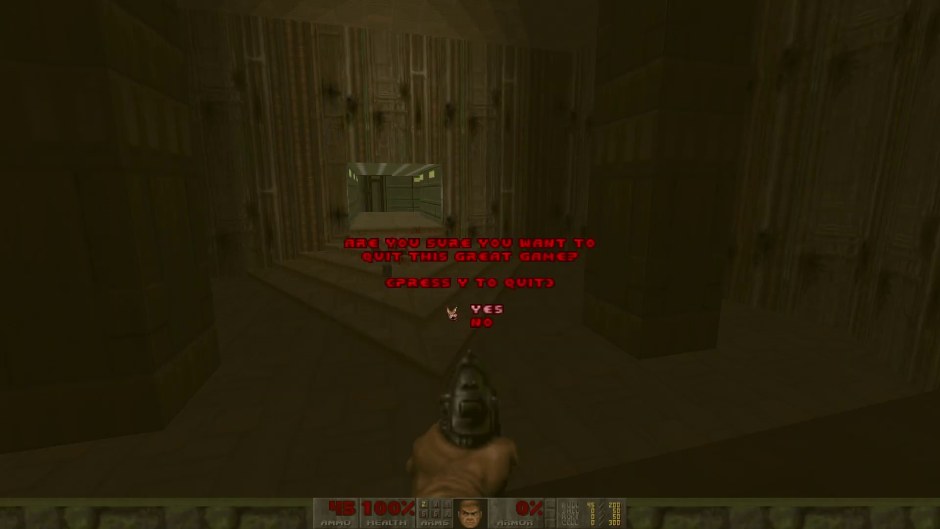
pyautogui.click(469, 309)
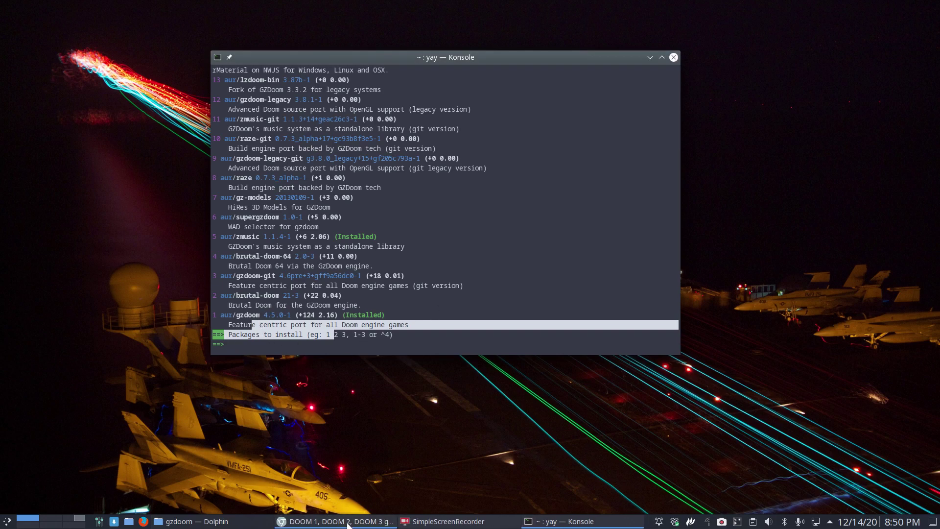
# Switch to Chromium, look over the page's Doom WAD file download links, and minimize the browser
pyautogui.click(303, 521)
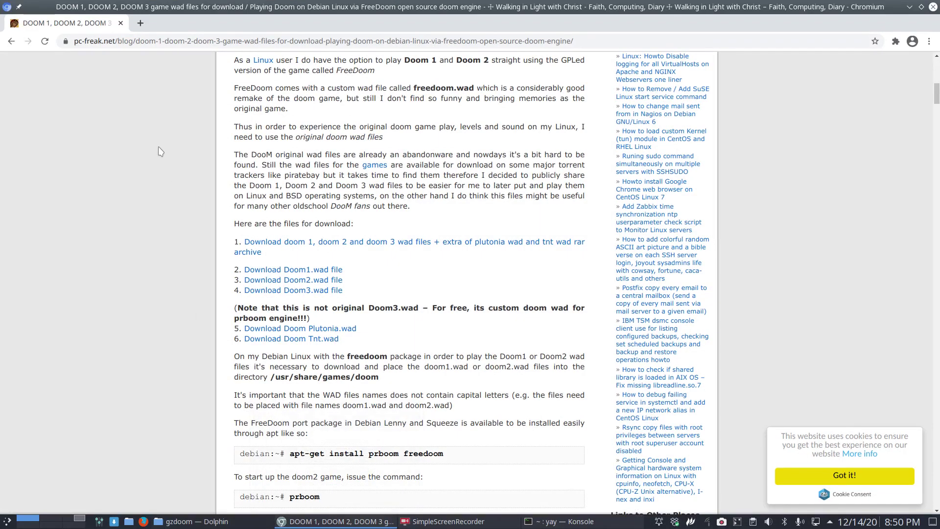
pyautogui.scroll(1, 158, 151)
pyautogui.scroll(-3, 160, 151)
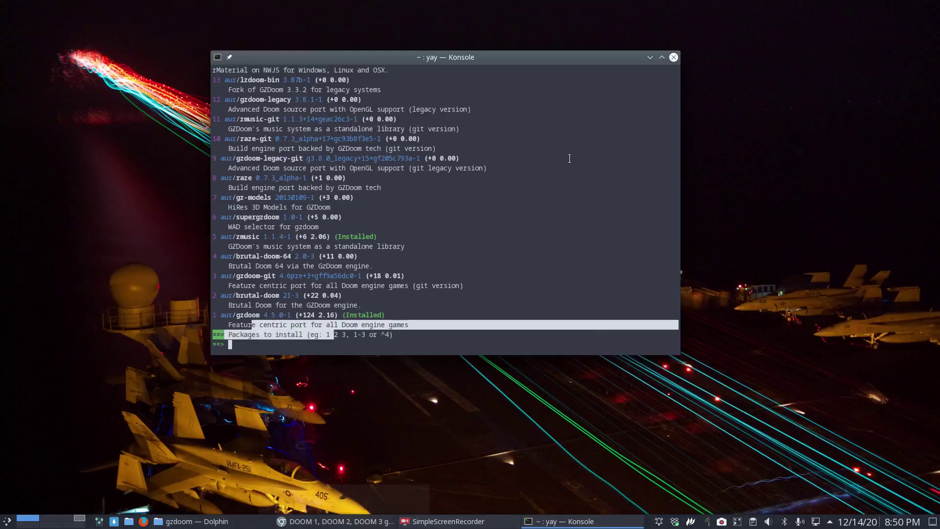
pyautogui.click(909, 7)
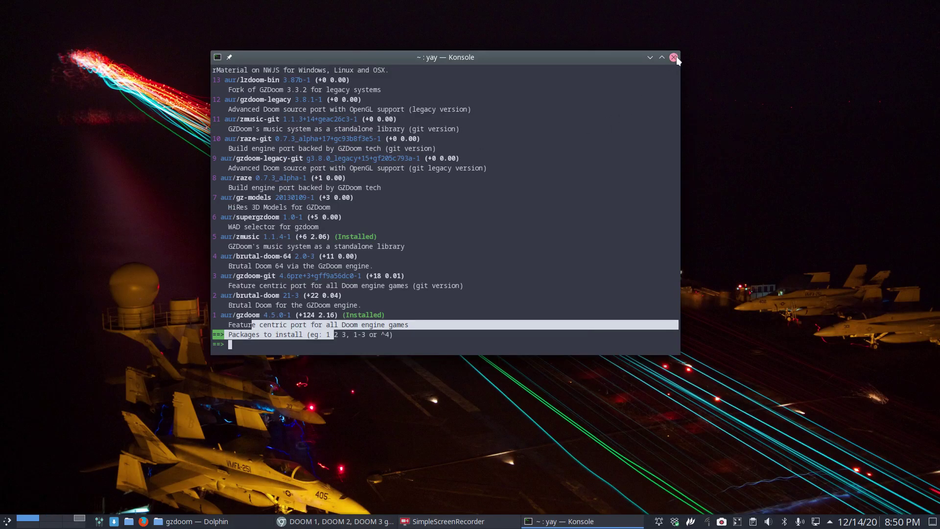
# Close the terminal, open the Downloads folder in the Dolphin file manager, and select Doom2.wad
pyautogui.click(674, 58)
pyautogui.press('super+e')
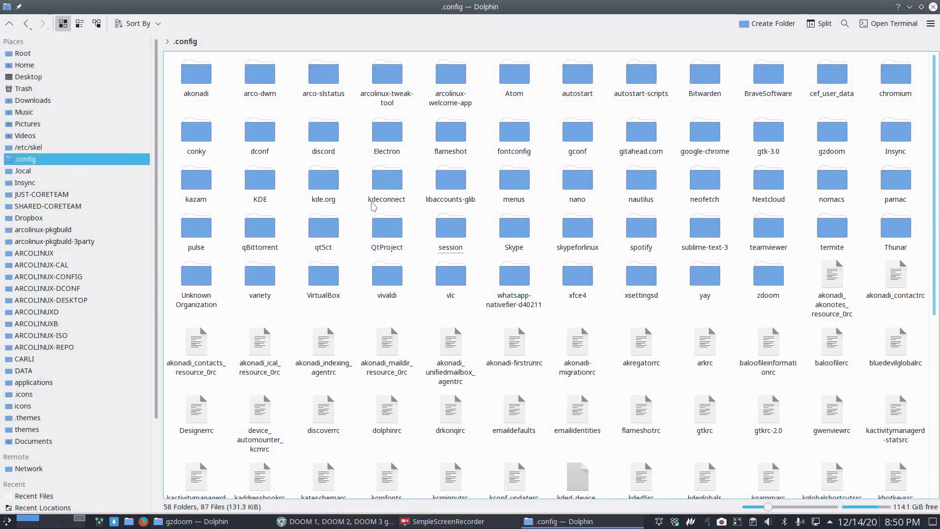
pyautogui.click(54, 101)
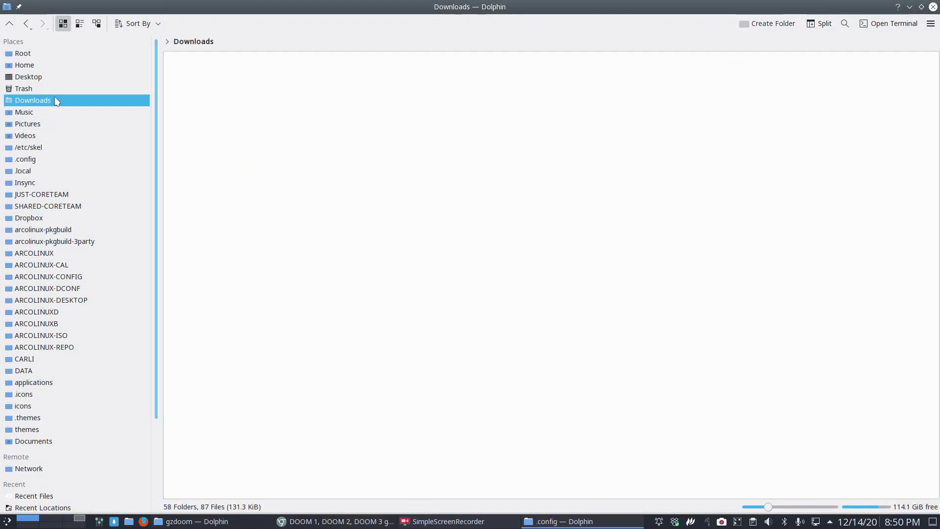
pyautogui.click(378, 71)
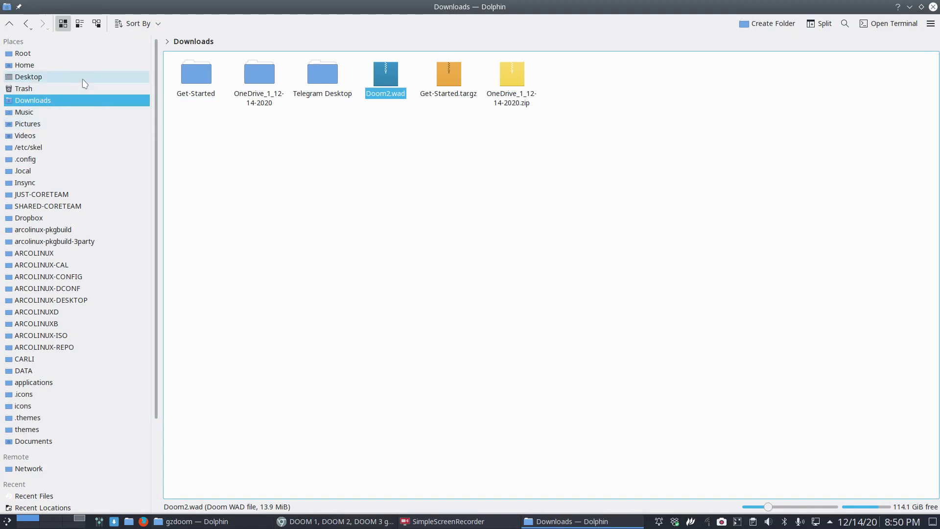
# Check that Doom2.wad is in the gzdoom folder inside .config, and close the file manager window
pyautogui.click(74, 68)
pyautogui.click(518, 80)
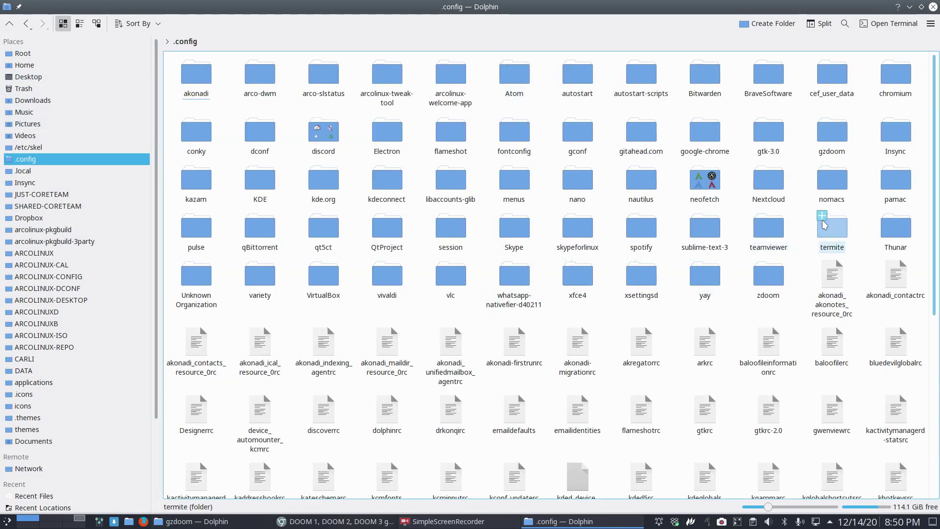
pyautogui.click(830, 132)
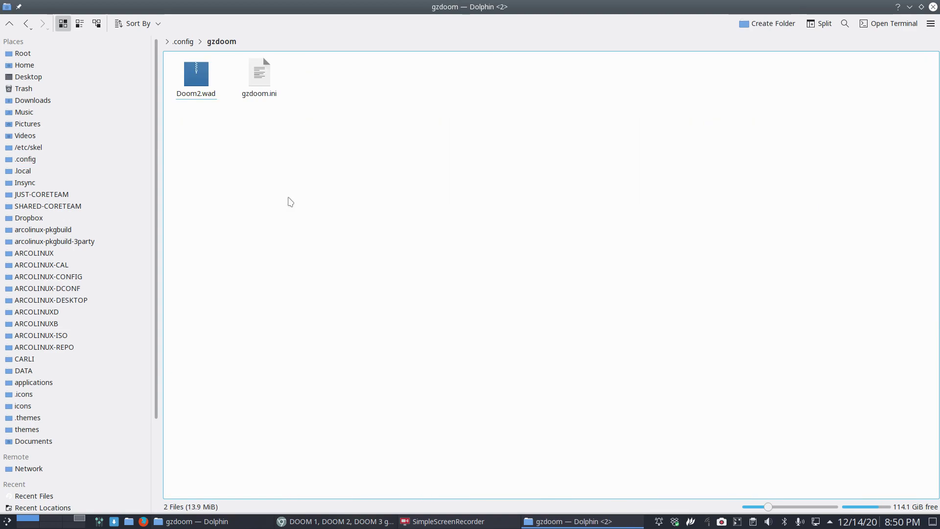
pyautogui.click(932, 6)
# Find GZDoom in the application launcher and start it
pyautogui.click(9, 523)
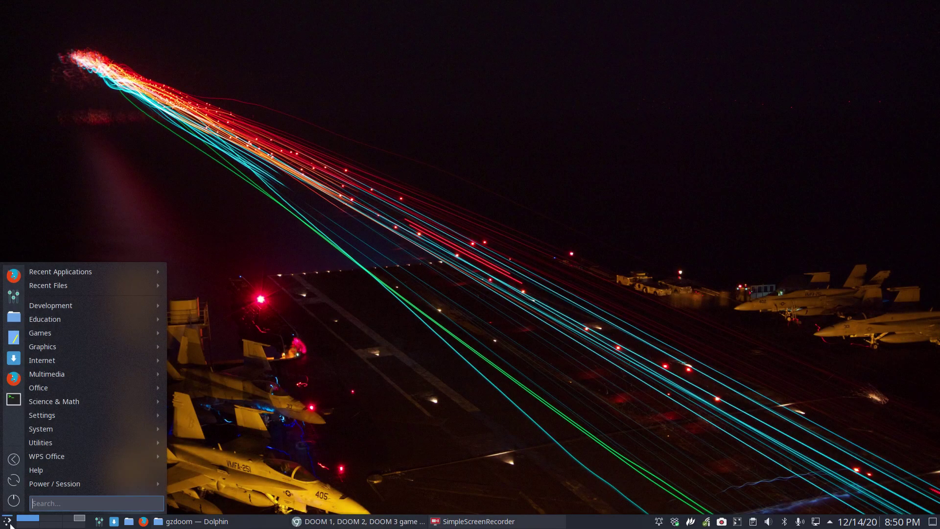
pyautogui.write('gz')
pyautogui.press('Return')
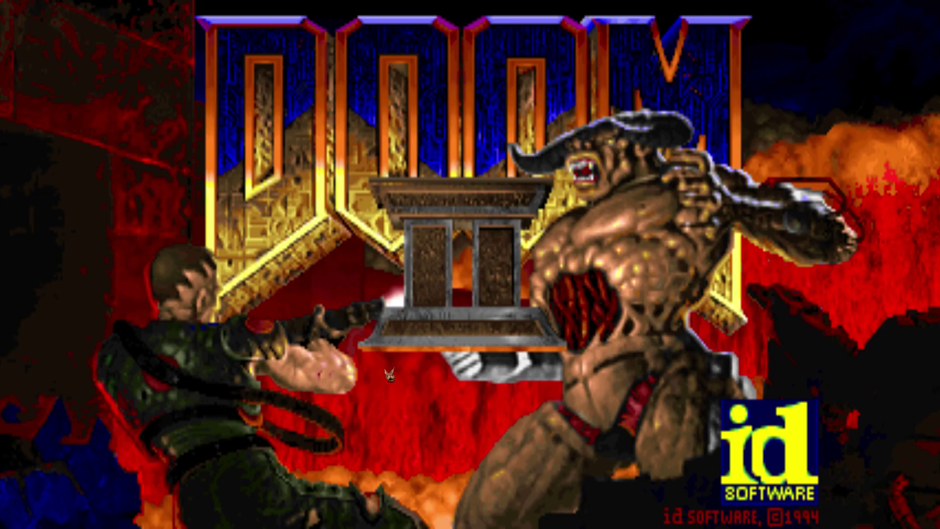
# Start a new game at the "I'm too young to die" skill level
pyautogui.press('Escape')
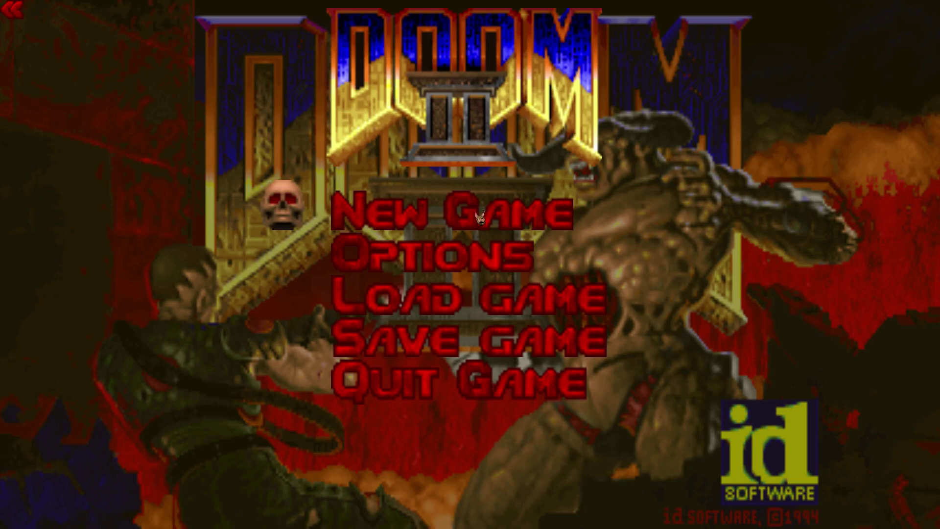
pyautogui.click(480, 217)
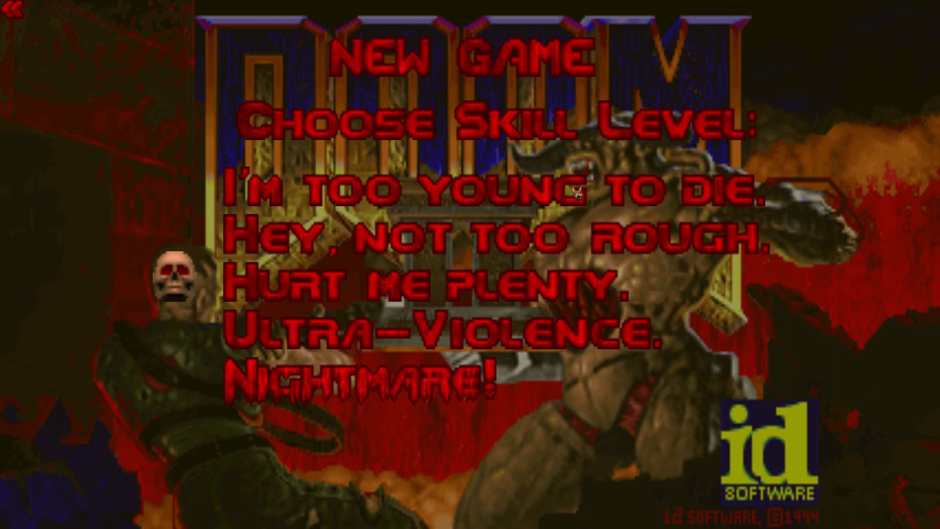
pyautogui.click(524, 194)
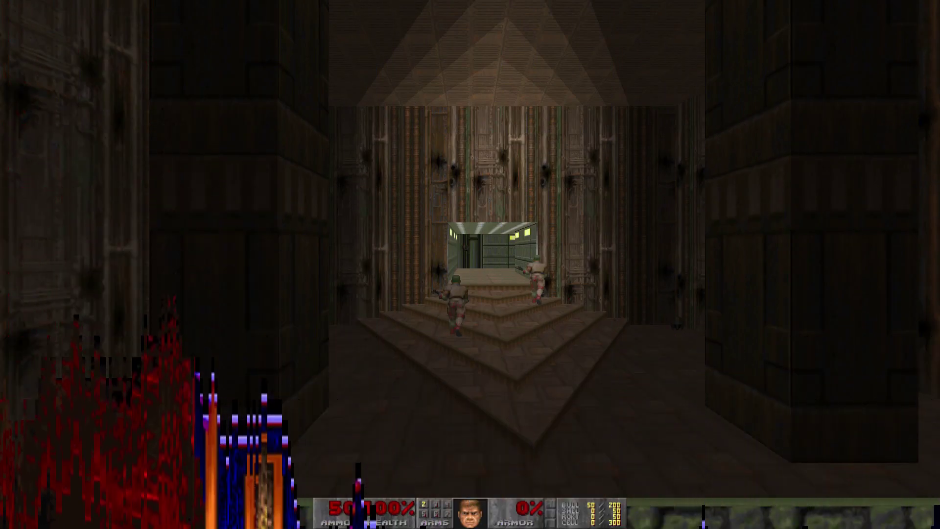
pyautogui.moveTo(469, 265)
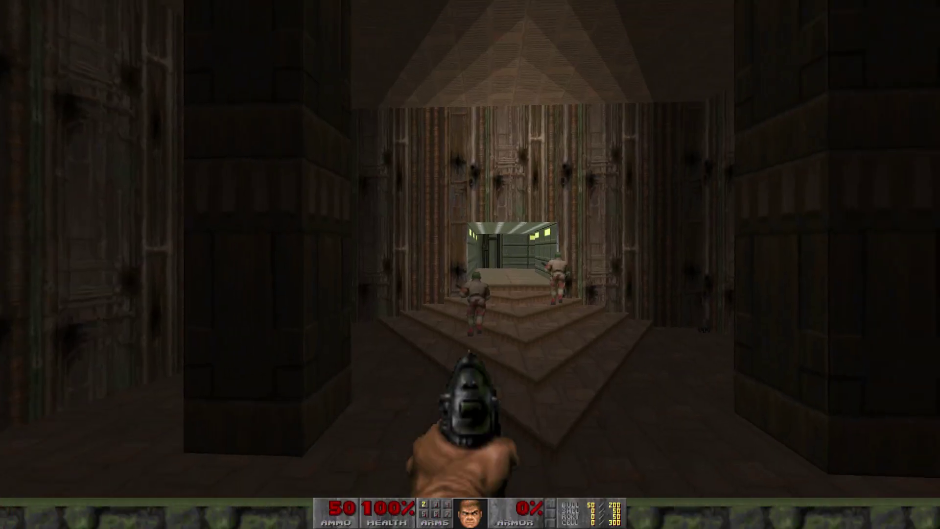
pyautogui.press('w')
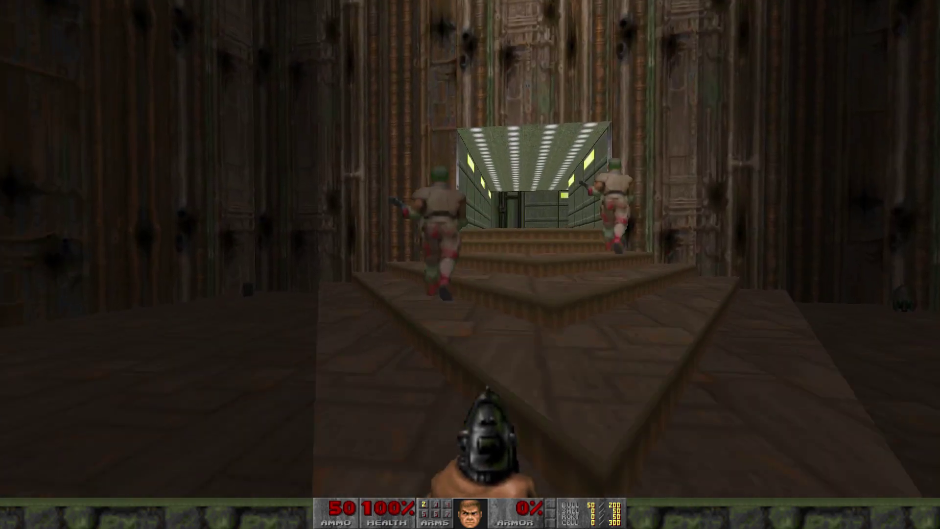
pyautogui.press('w')
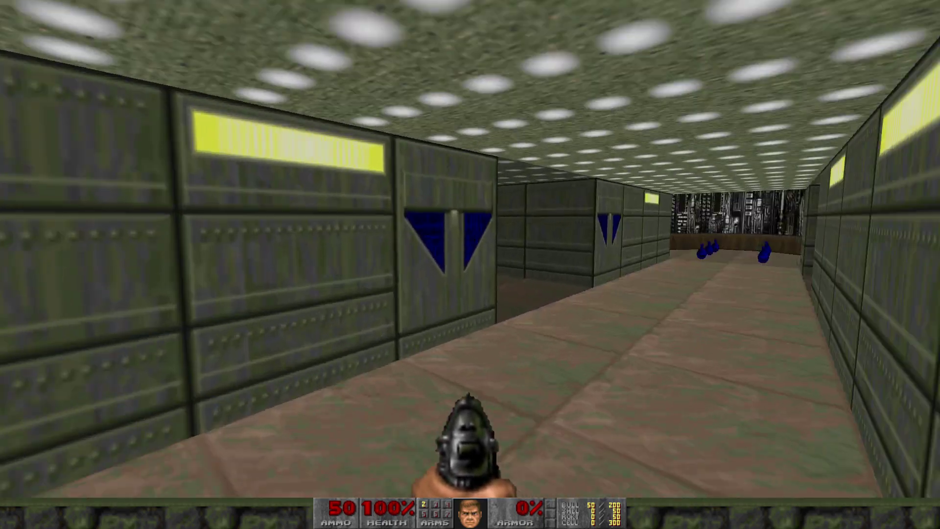
pyautogui.press('w')
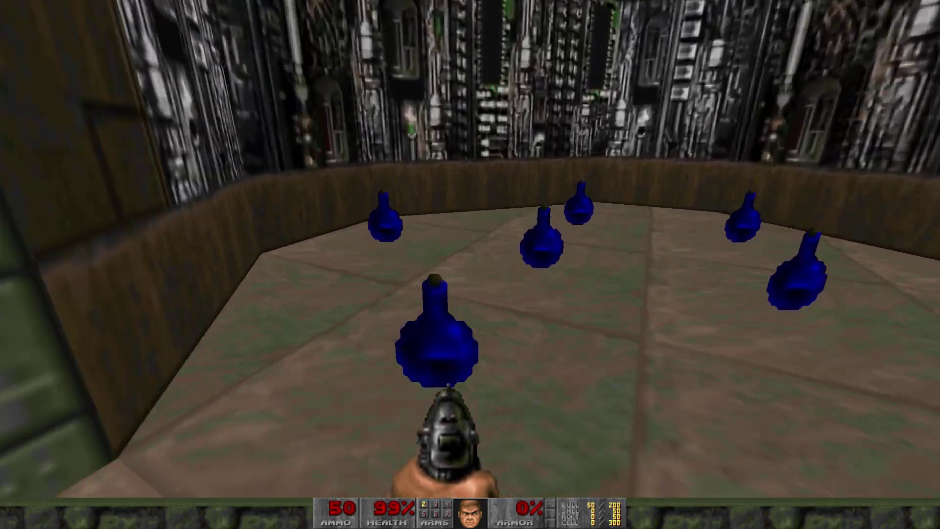
pyautogui.press('w')
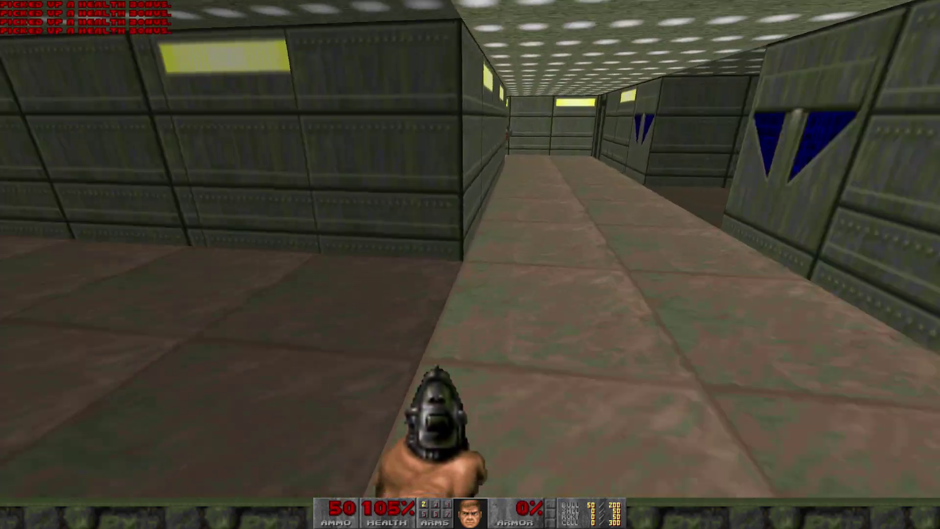
pyautogui.press('w')
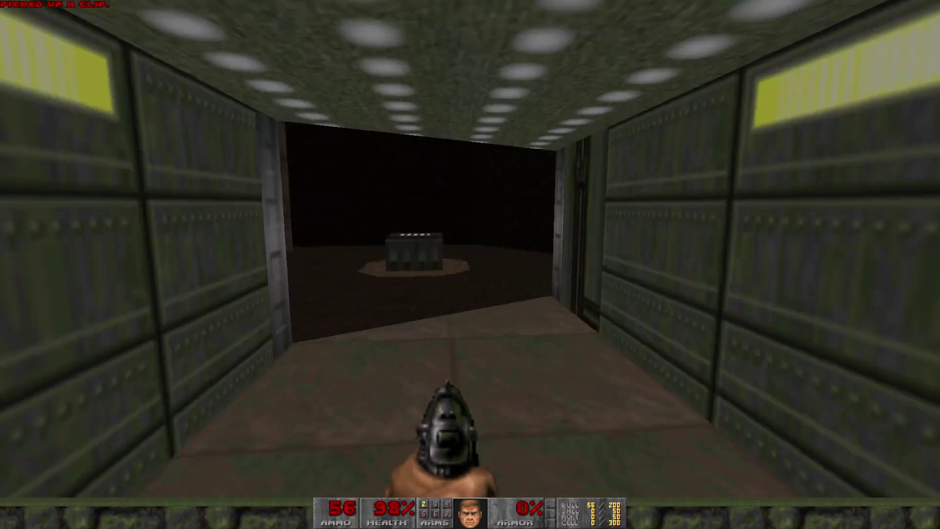
pyautogui.press('w')
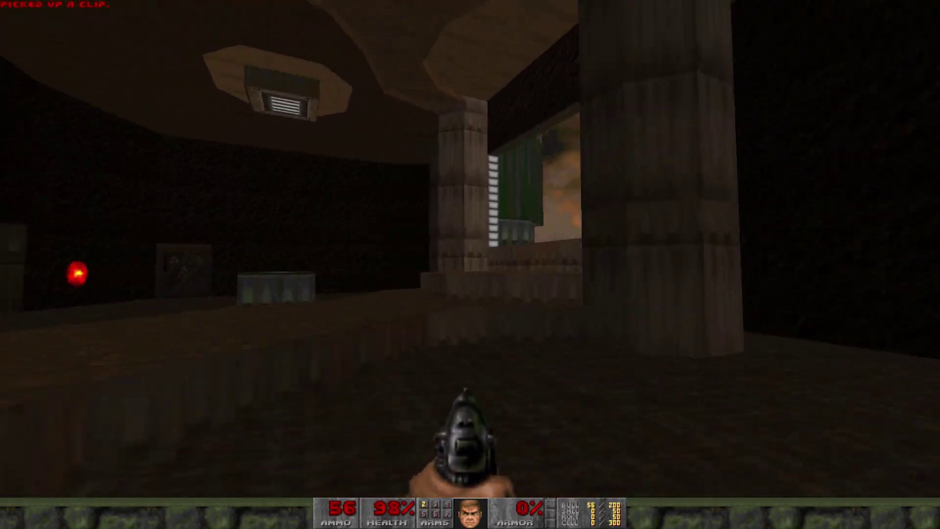
pyautogui.press('w')
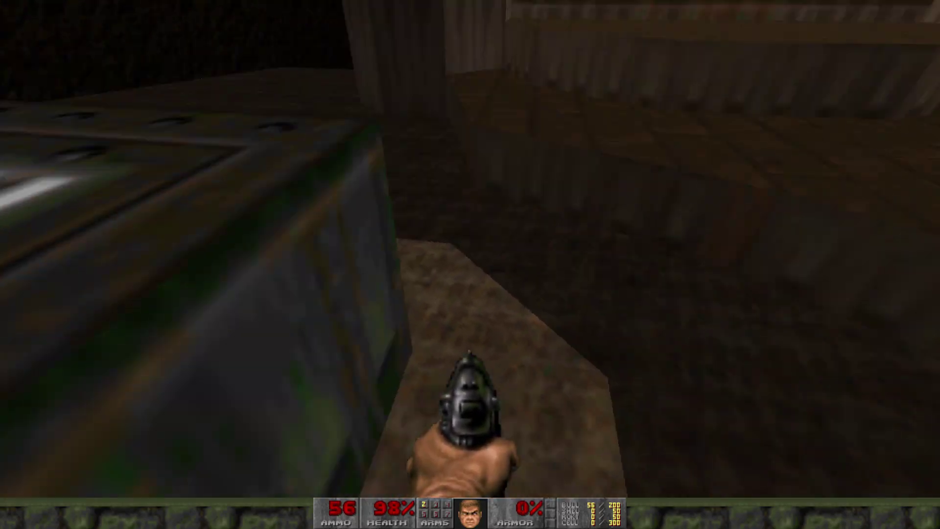
pyautogui.press('w')
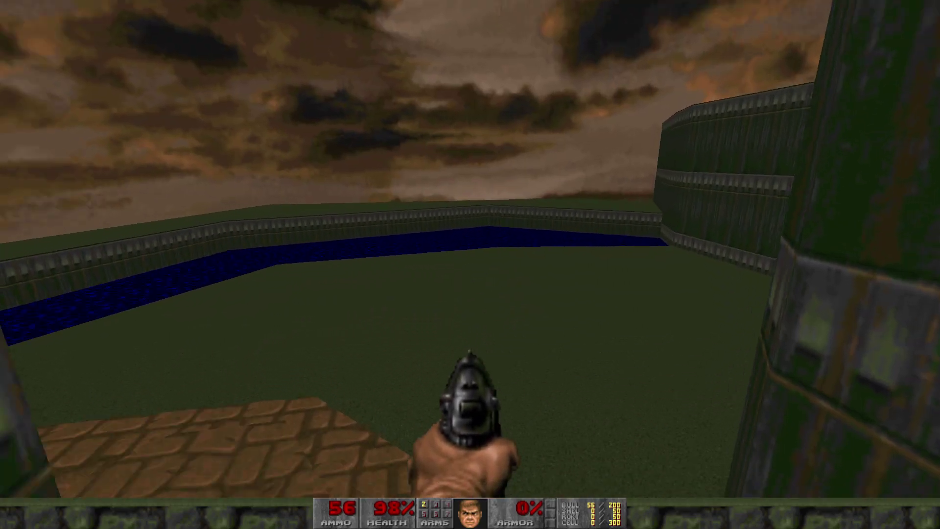
pyautogui.press('w')
pyautogui.press('w')
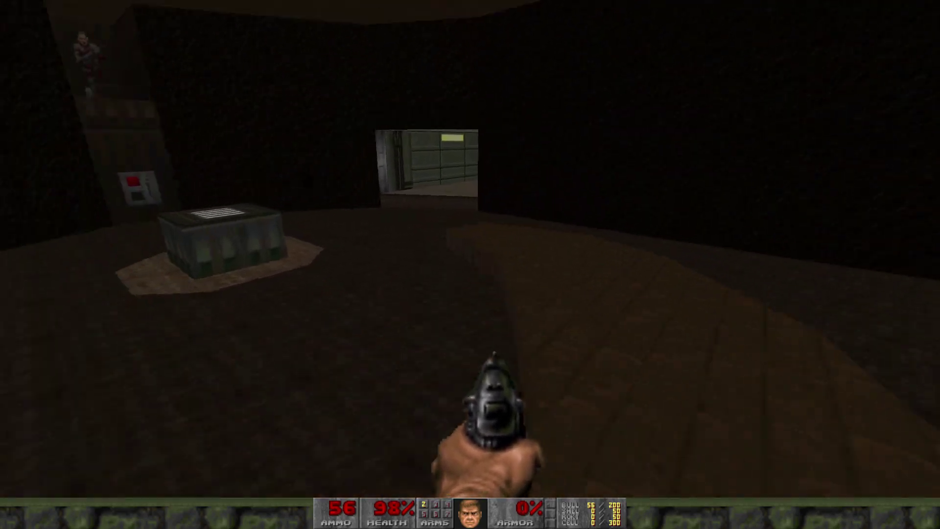
pyautogui.press('w')
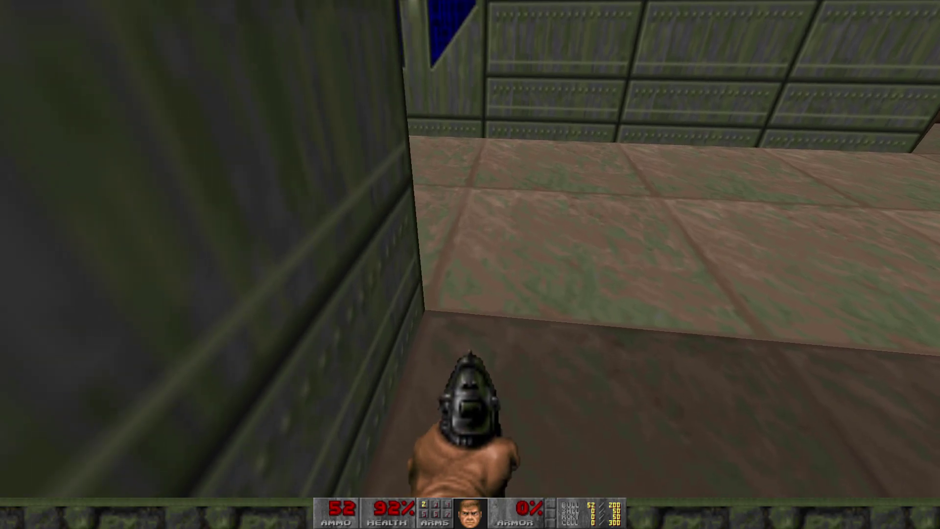
pyautogui.press('d')
pyautogui.press('w')
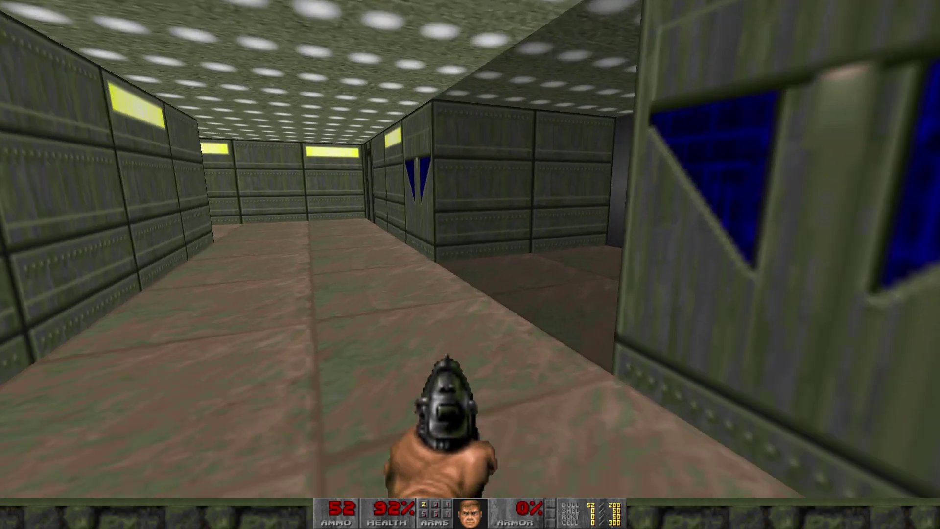
pyautogui.press('Left')
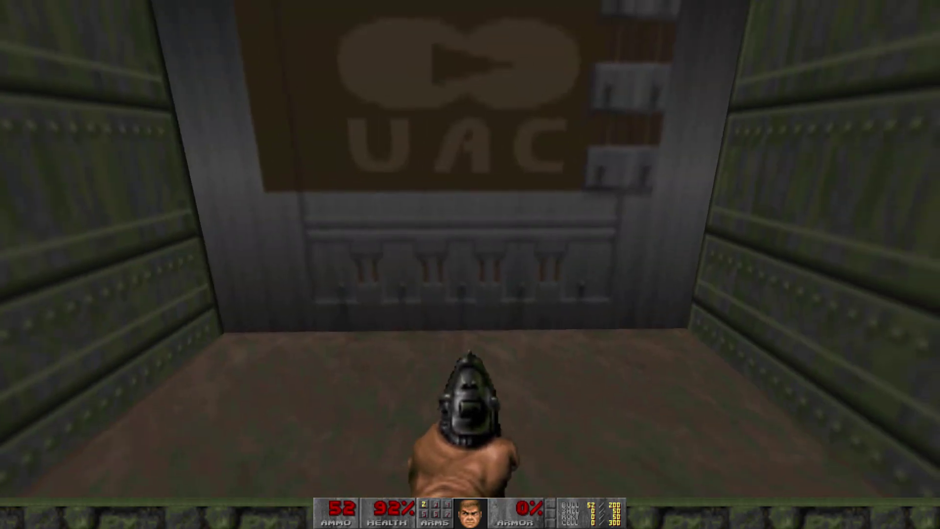
pyautogui.press('w')
pyautogui.press('s')
pyautogui.press('Left')
pyautogui.press('w')
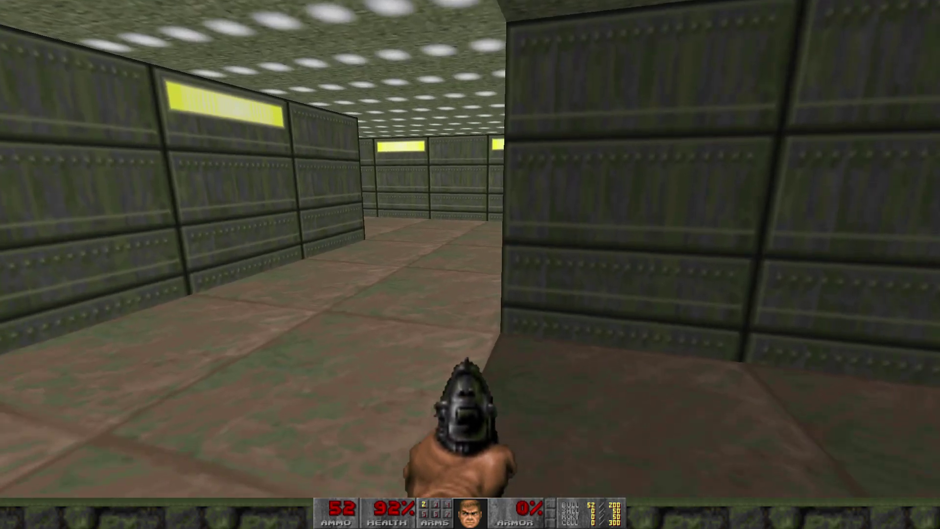
pyautogui.press('Right')
pyautogui.press('w')
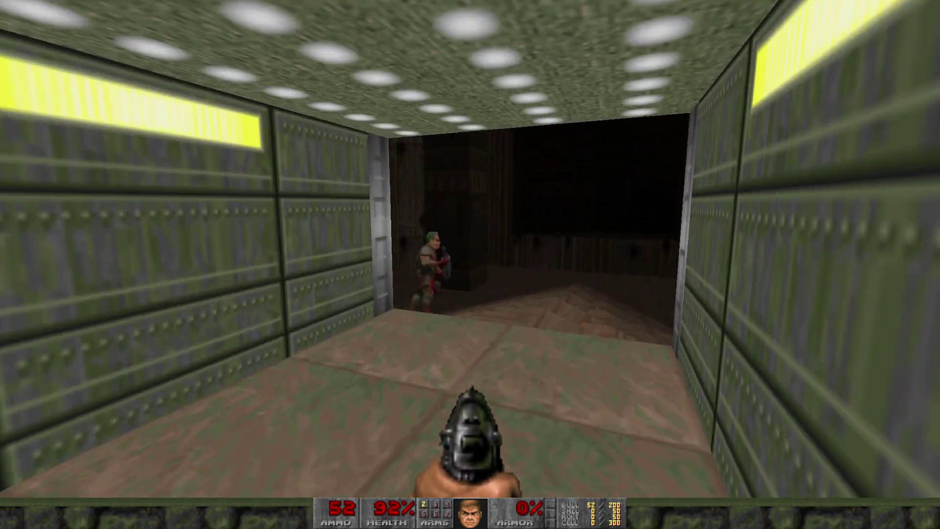
pyautogui.press('Right')
pyautogui.press('ctrl')
pyautogui.press('ctrl')
pyautogui.press('ctrl')
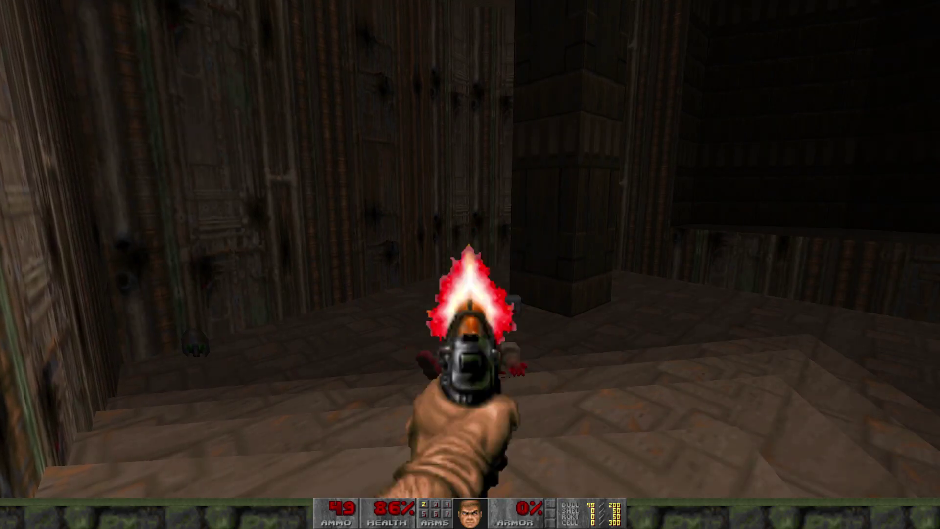
pyautogui.press('w')
pyautogui.press('w')
pyautogui.press('Right')
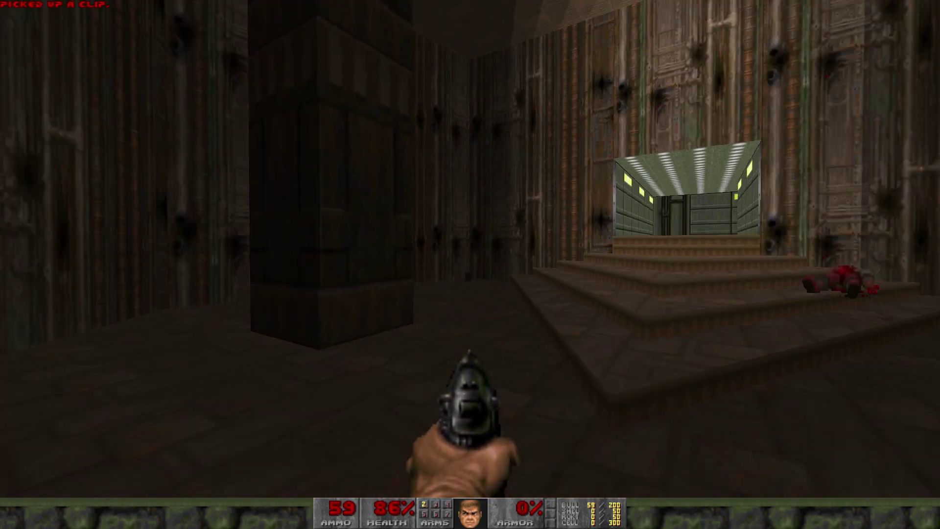
pyautogui.press('Left')
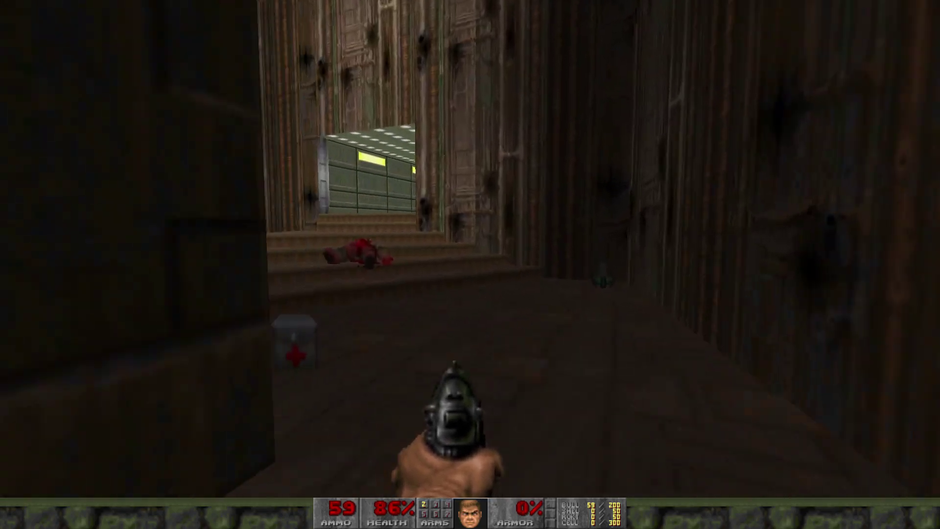
pyautogui.press('Up')
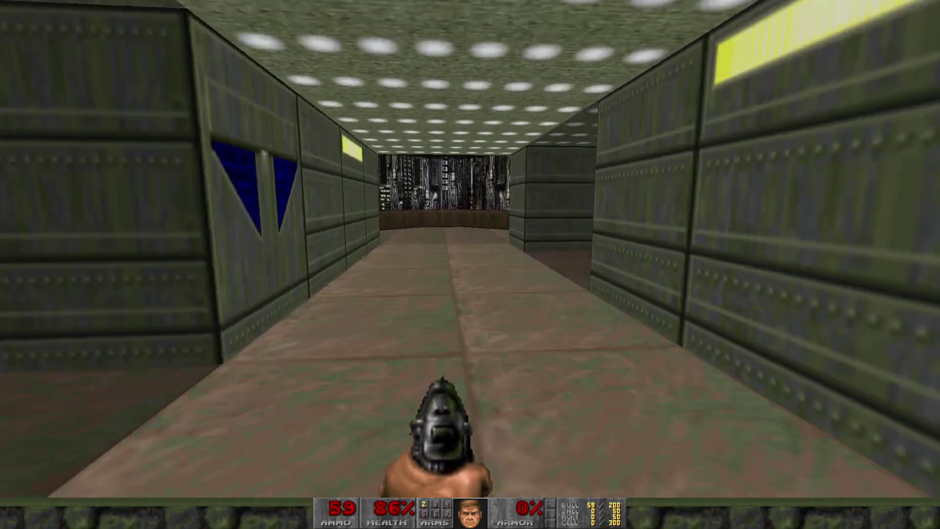
pyautogui.press('w')
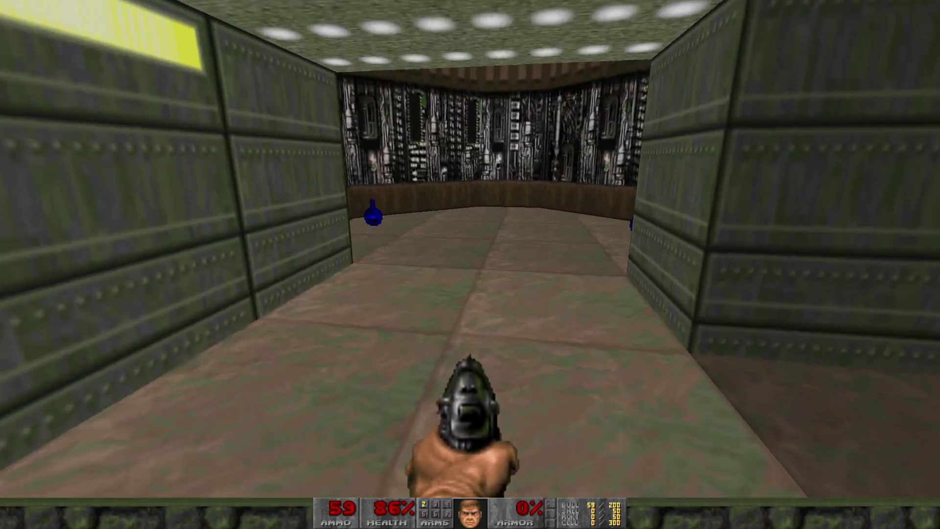
pyautogui.press('w')
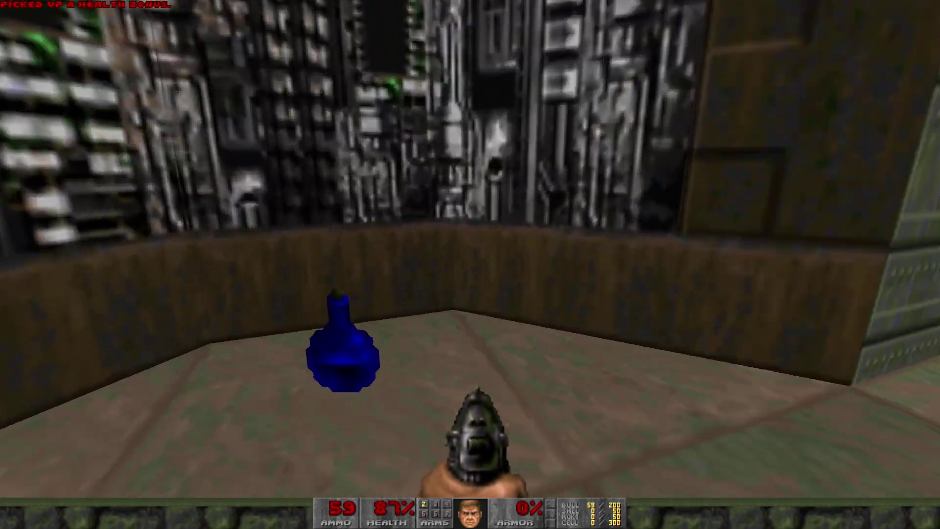
pyautogui.press('Right')
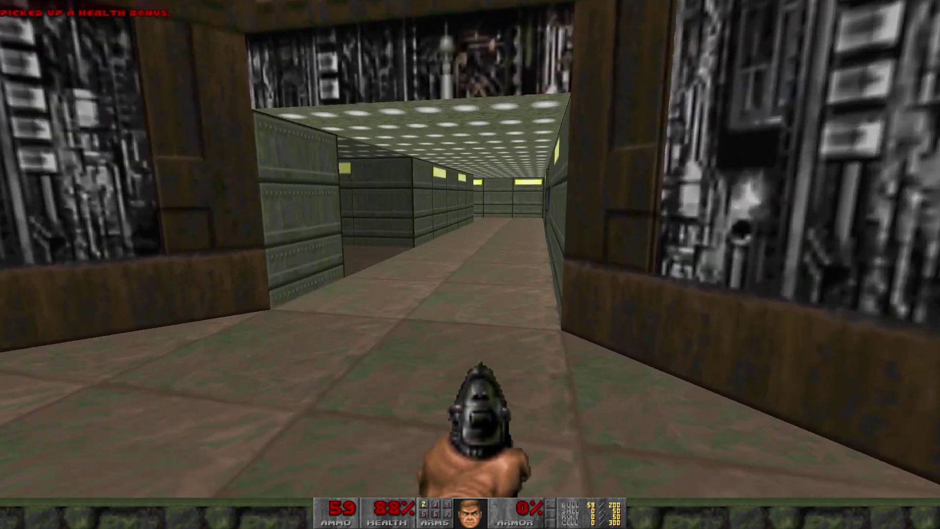
pyautogui.press('Up')
pyautogui.press('Right')
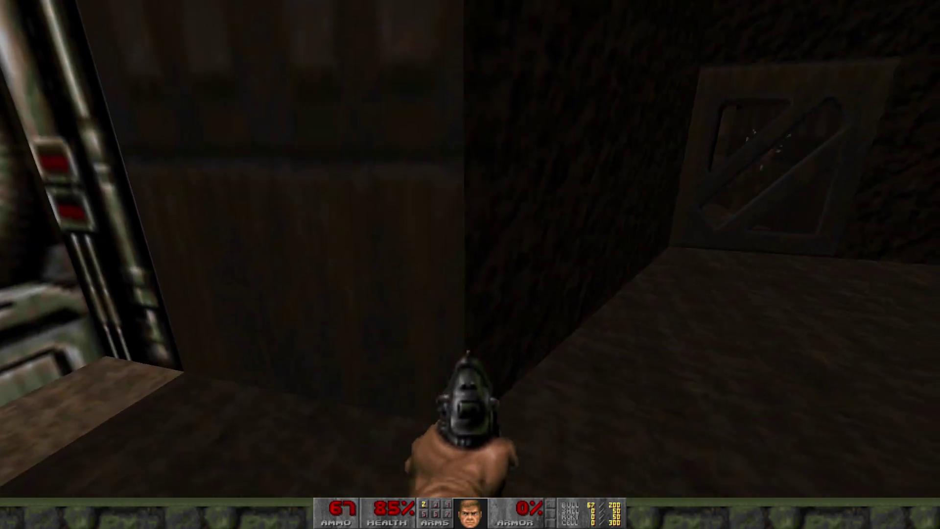
pyautogui.press('s')
pyautogui.press('d')
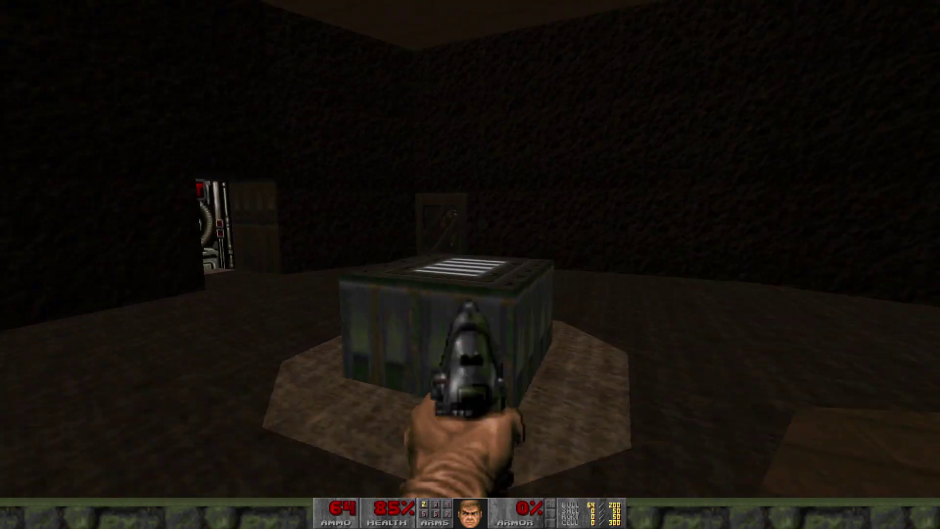
pyautogui.press('w')
pyautogui.press('w')
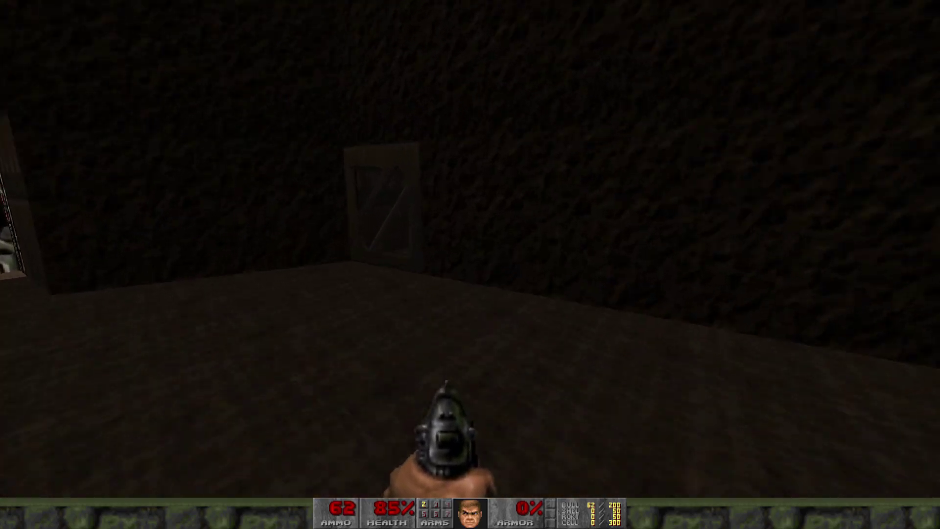
pyautogui.press('s')
pyautogui.click(470, 264)
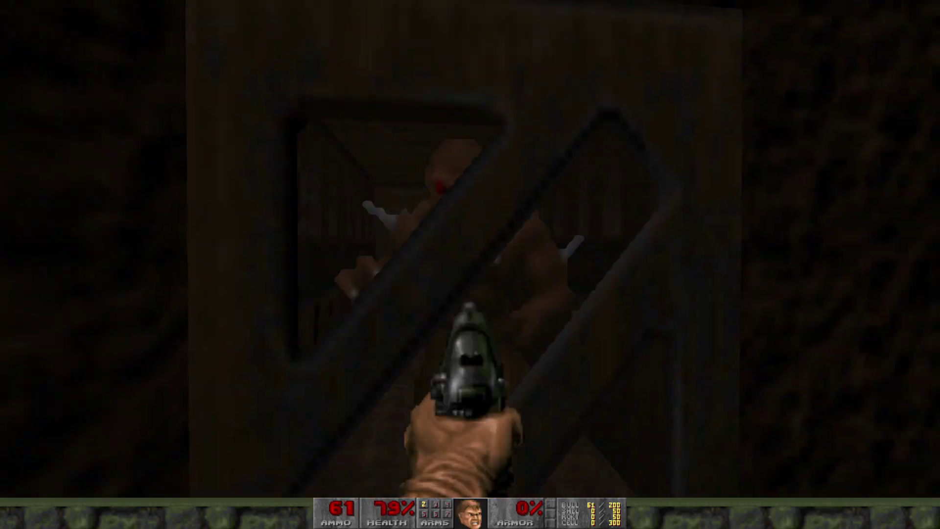
pyautogui.press('s')
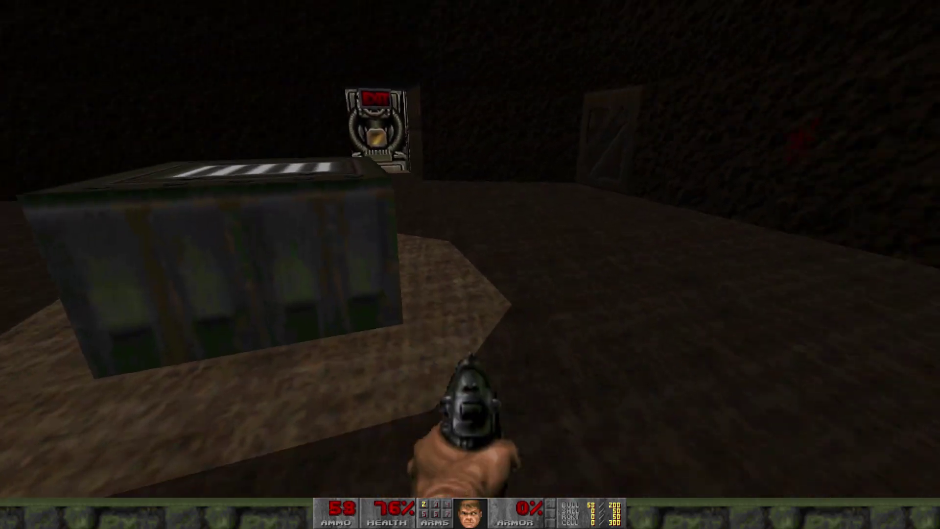
pyautogui.press('w')
pyautogui.press('s')
pyautogui.click(470, 264)
pyautogui.press('s')
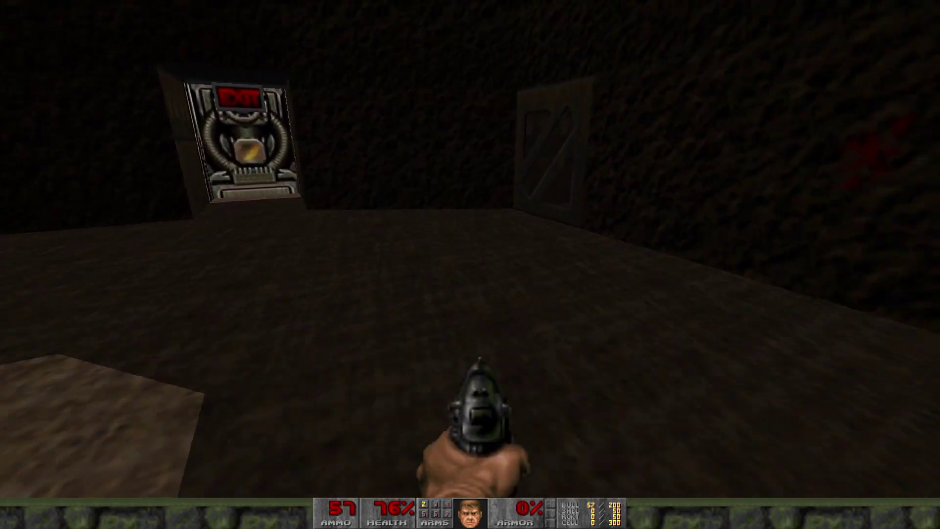
pyautogui.press('a')
pyautogui.press('a')
pyautogui.click(470, 265)
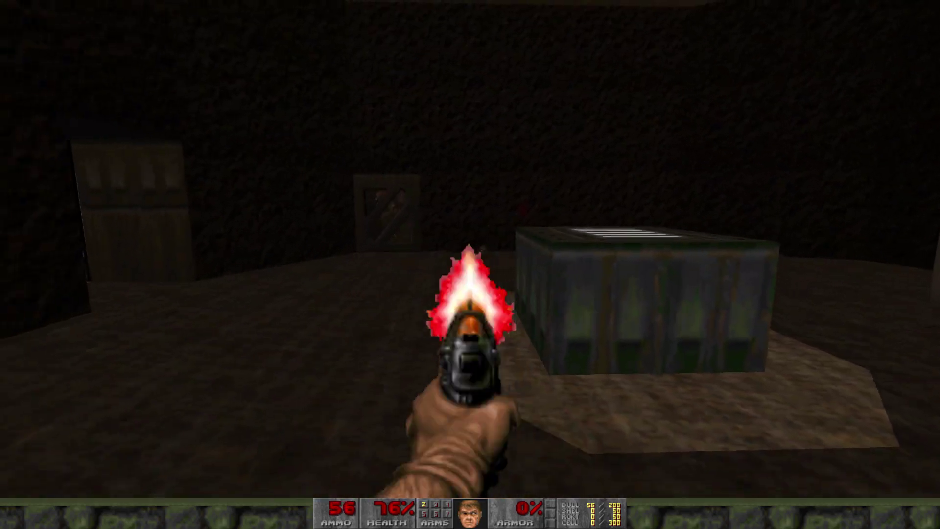
pyautogui.press('d')
pyautogui.press('ctrl')
pyautogui.press('Left')
pyautogui.press('Down')
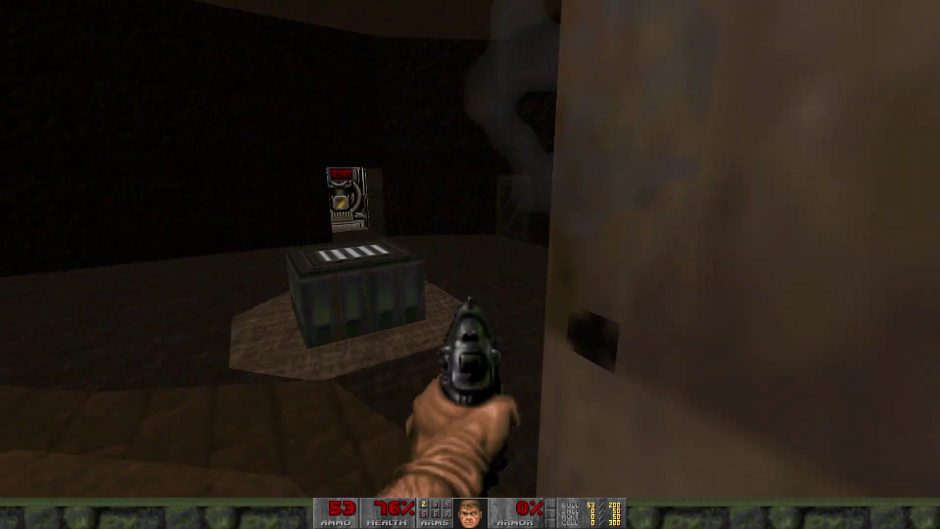
pyautogui.press('Down')
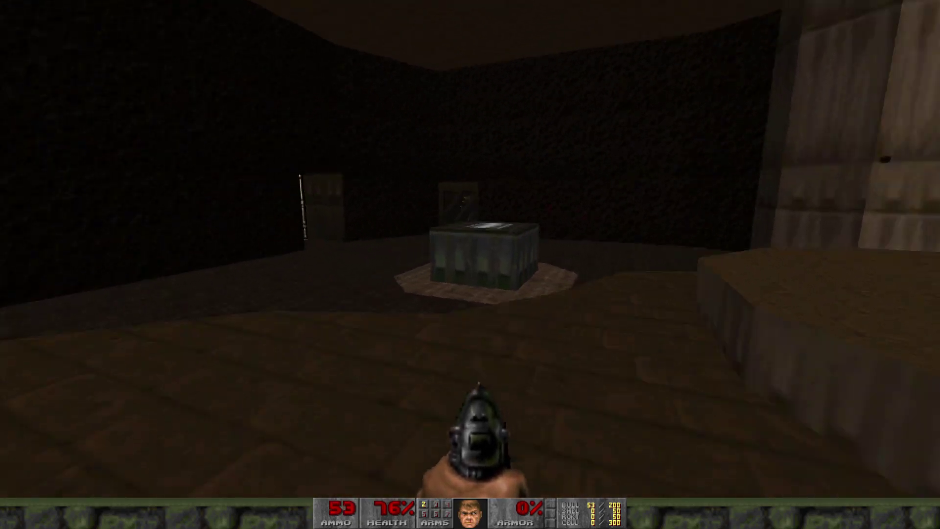
pyautogui.press('Left')
pyautogui.press('w')
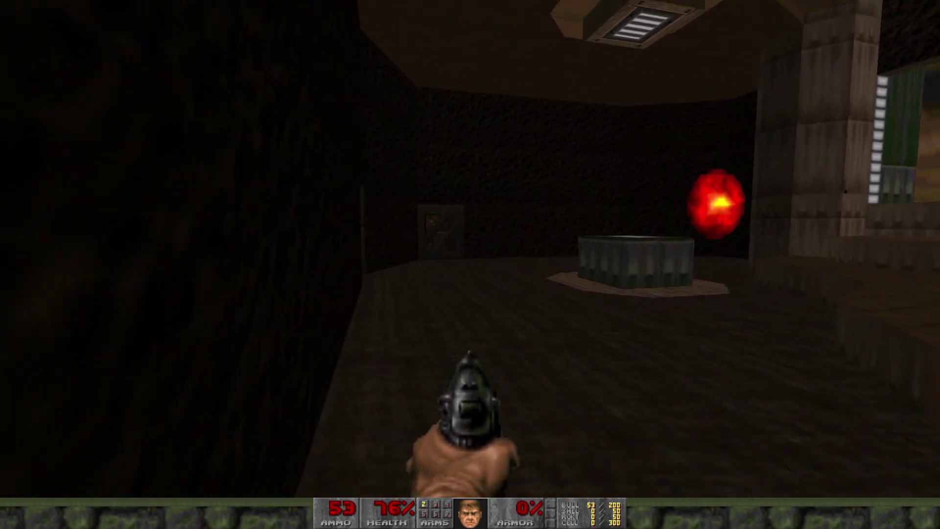
pyautogui.click(470, 264)
pyautogui.click(470, 265)
pyautogui.click(470, 265)
pyautogui.press('s')
pyautogui.press('w')
pyautogui.click(470, 264)
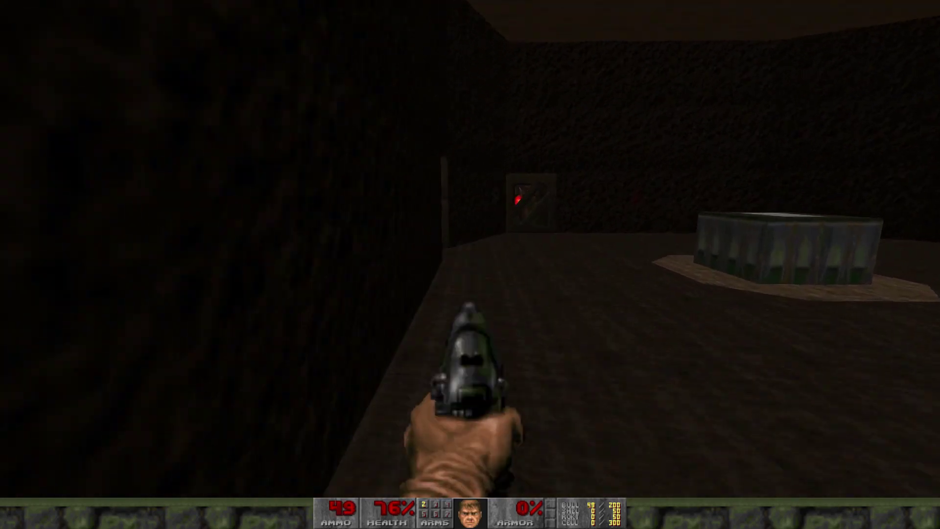
pyautogui.click(470, 265)
pyautogui.click(470, 265)
pyautogui.click(470, 264)
pyautogui.press('ctrl')
pyautogui.press('ctrl')
pyautogui.press('ctrl')
pyautogui.press('ctrl')
pyautogui.press('ctrl')
pyautogui.press('Up')
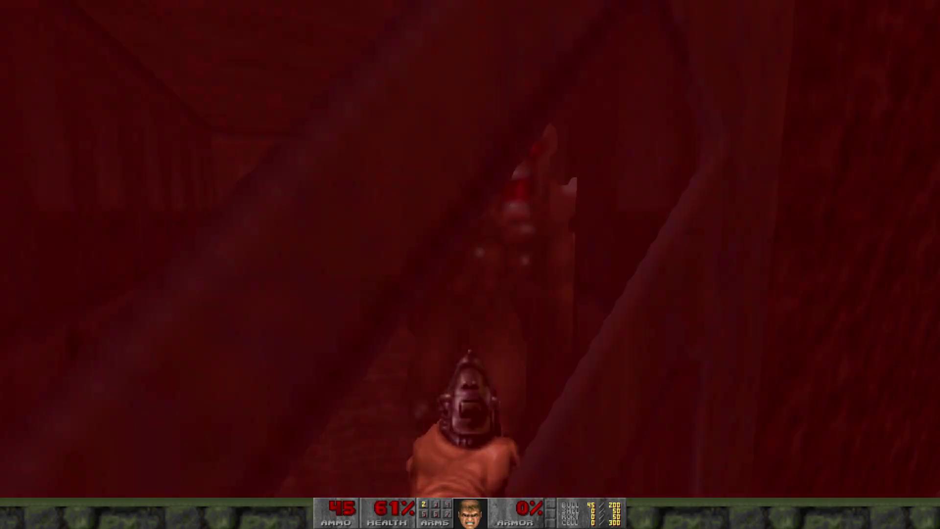
pyautogui.press('Left')
pyautogui.press('Down')
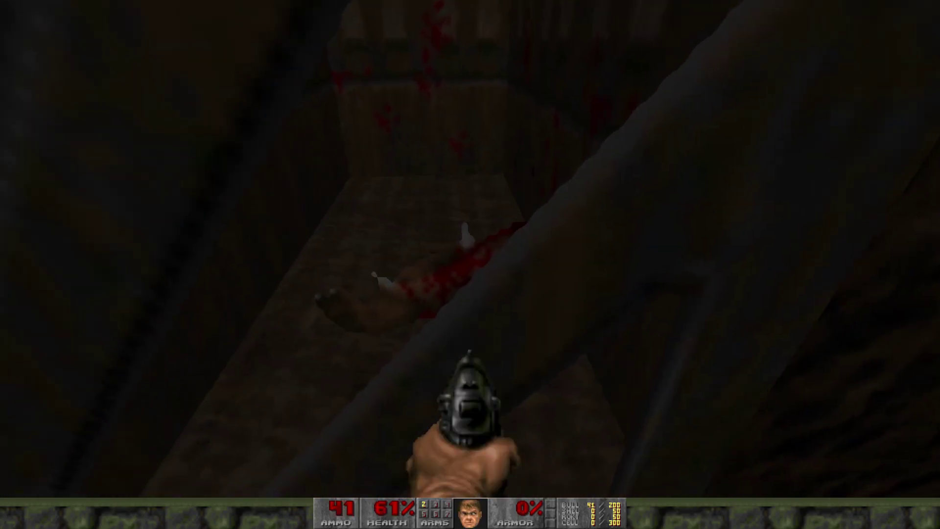
pyautogui.press('w')
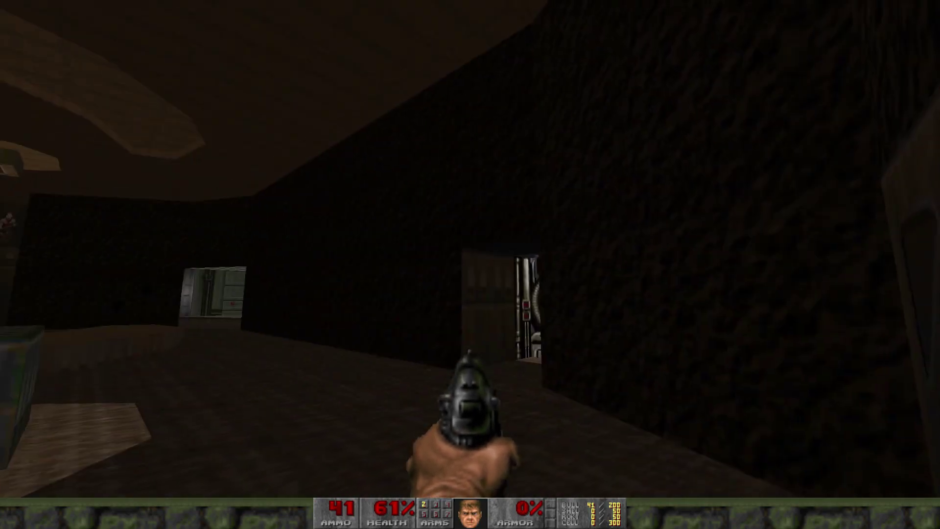
pyautogui.press('Left')
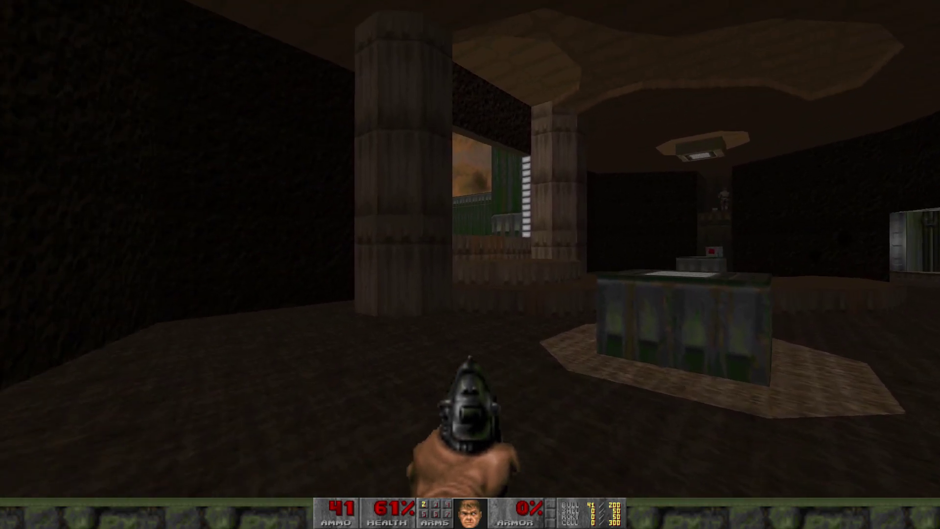
pyautogui.press('Up')
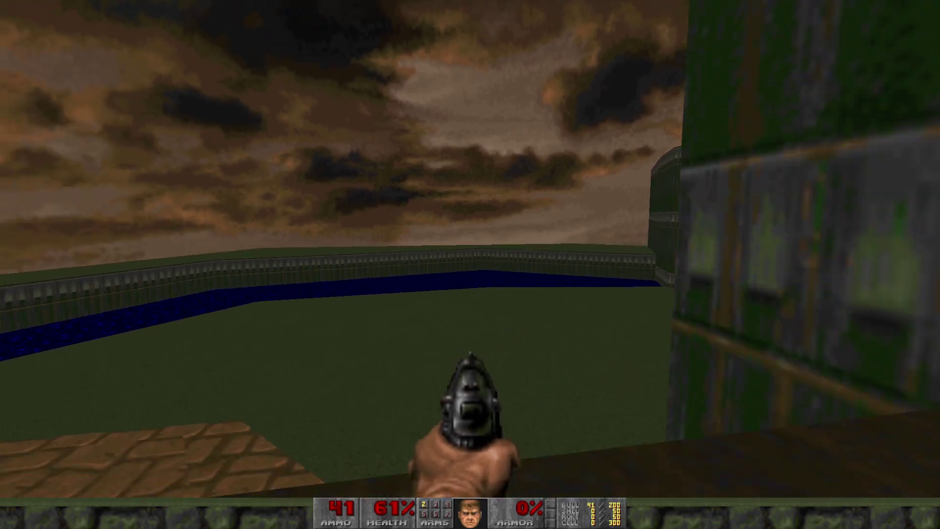
pyautogui.press('Left')
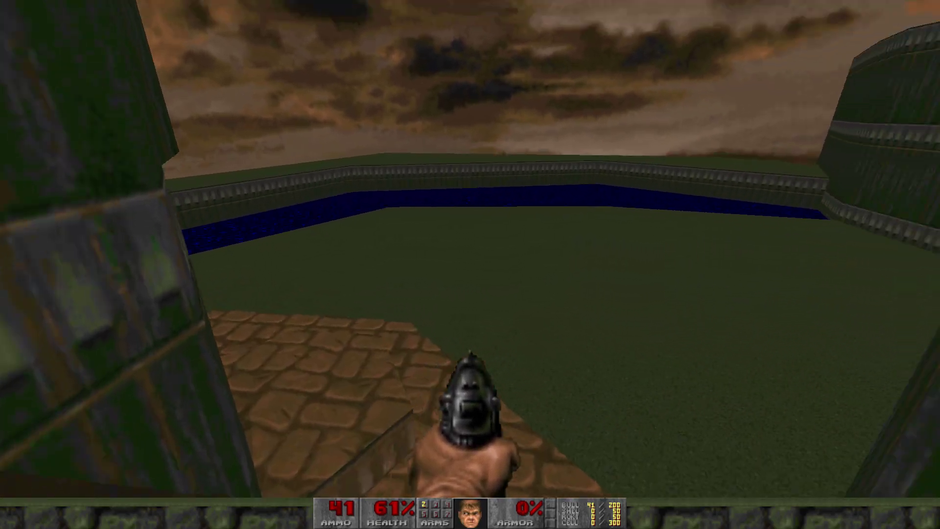
pyautogui.press('Left')
pyautogui.press('Right')
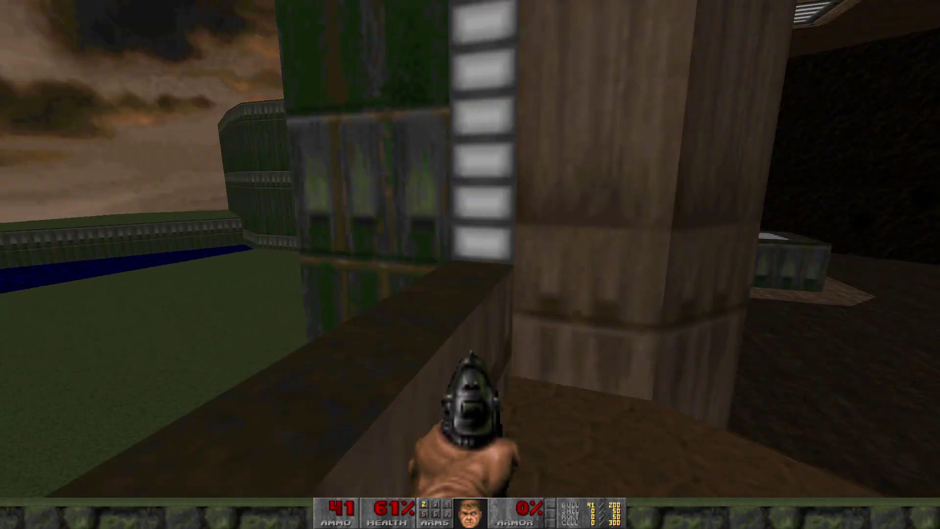
pyautogui.press('Up')
pyautogui.press('Up')
pyautogui.press('Left')
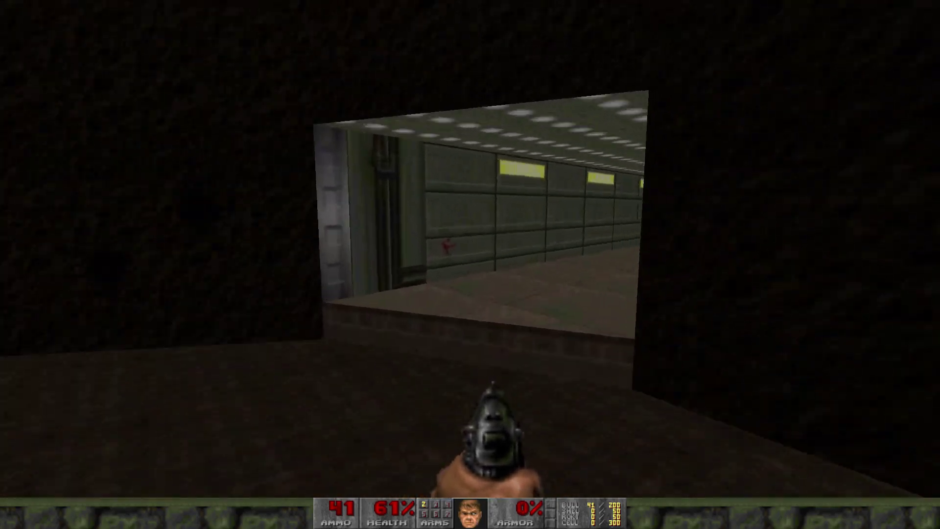
pyautogui.press('Up')
pyautogui.press('Right')
# Quit the running Doom II game and confirm leaving
pyautogui.press('Escape')
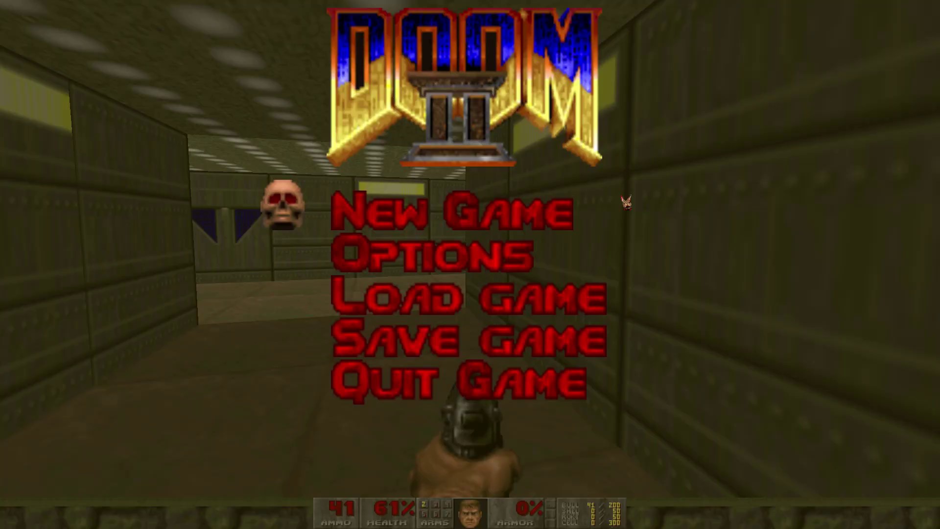
pyautogui.click(470, 379)
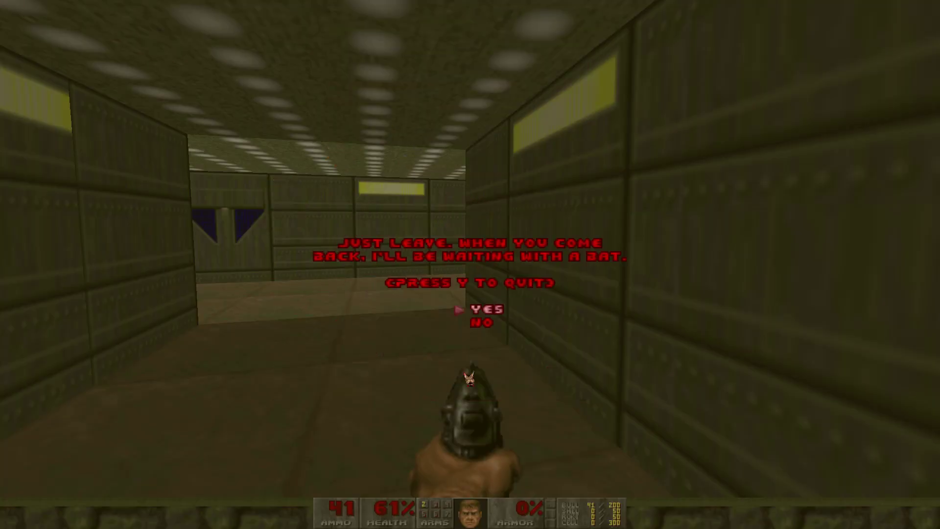
pyautogui.click(479, 309)
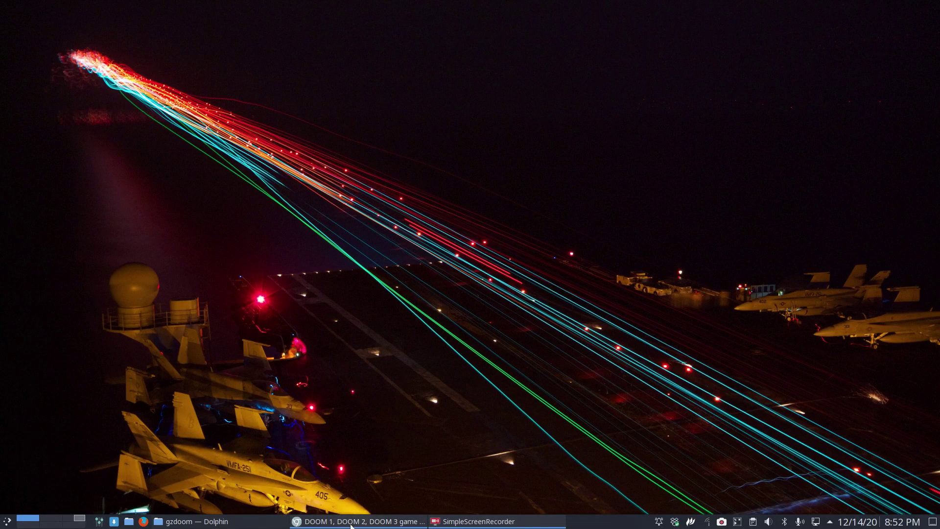
# Switch to the Chromium page with the WAD downloads and download the Doom3.wad and Doom1.wad files
pyautogui.click(297, 521)
pyautogui.click(327, 179)
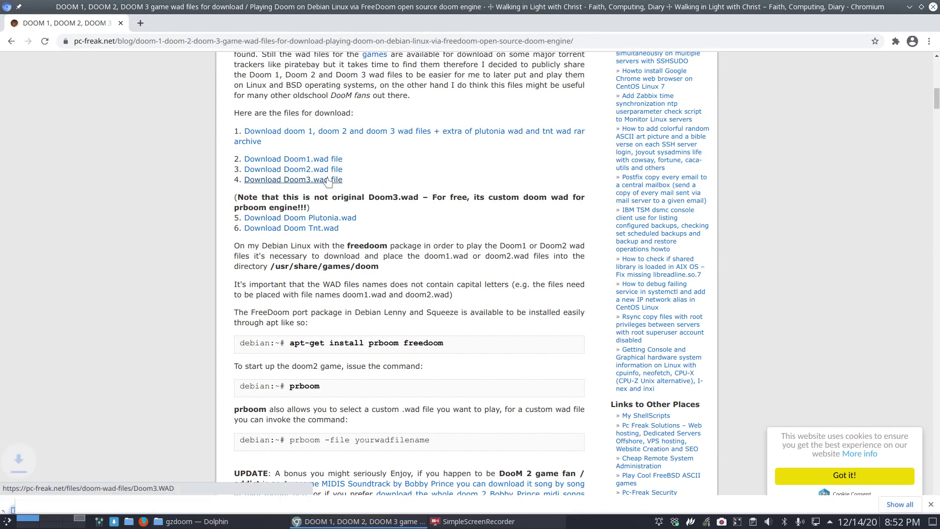
pyautogui.click(328, 161)
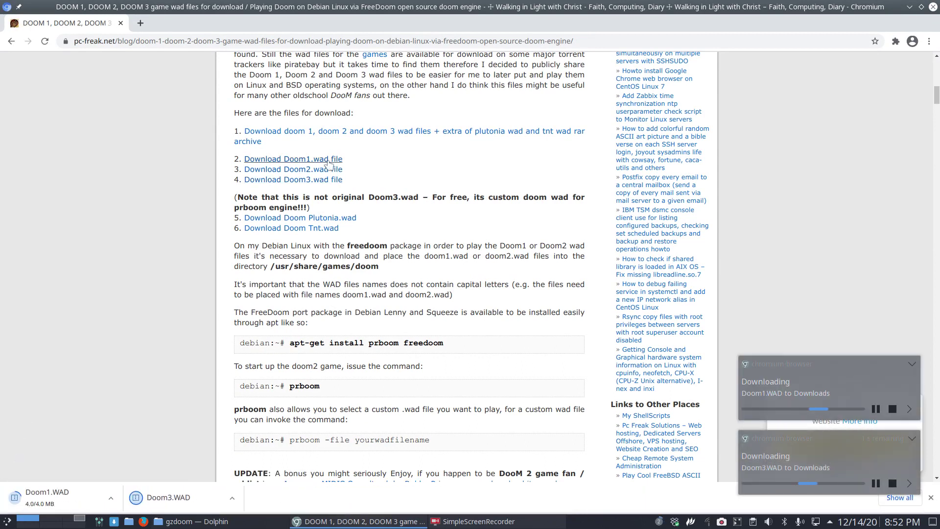
# In a new Dolphin window, copy Doom1.WAD, Doom2.wad and Doom3.WAD from Downloads into .config/gzdoom, overwriting the existing Doom2.wad
pyautogui.click(909, 7)
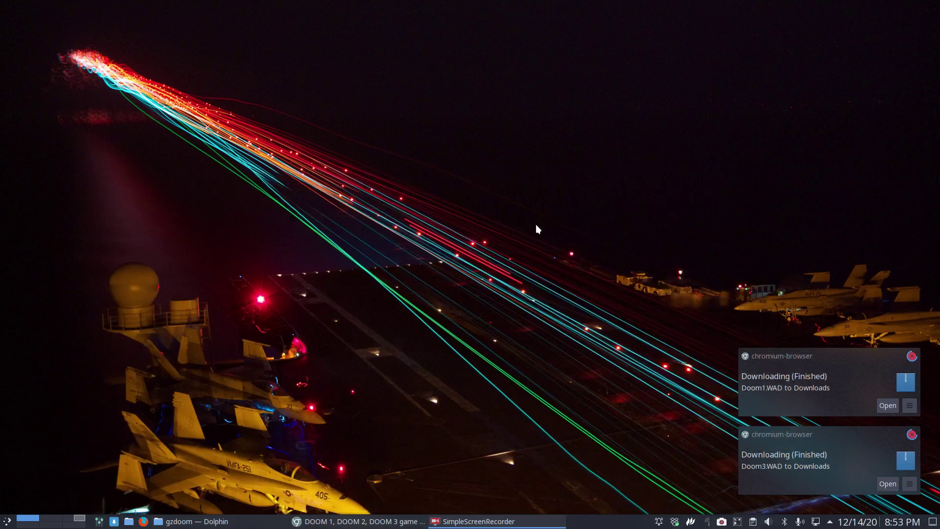
pyautogui.press('super+e')
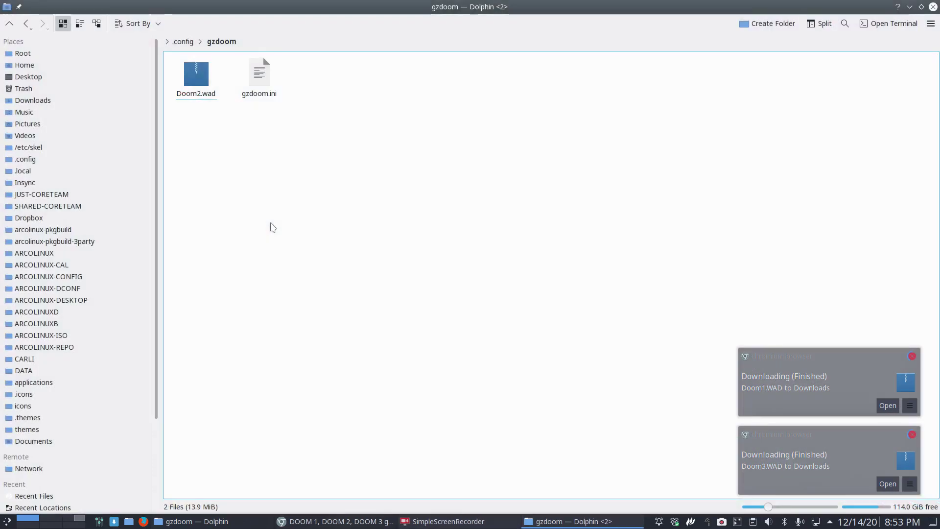
pyautogui.click(49, 100)
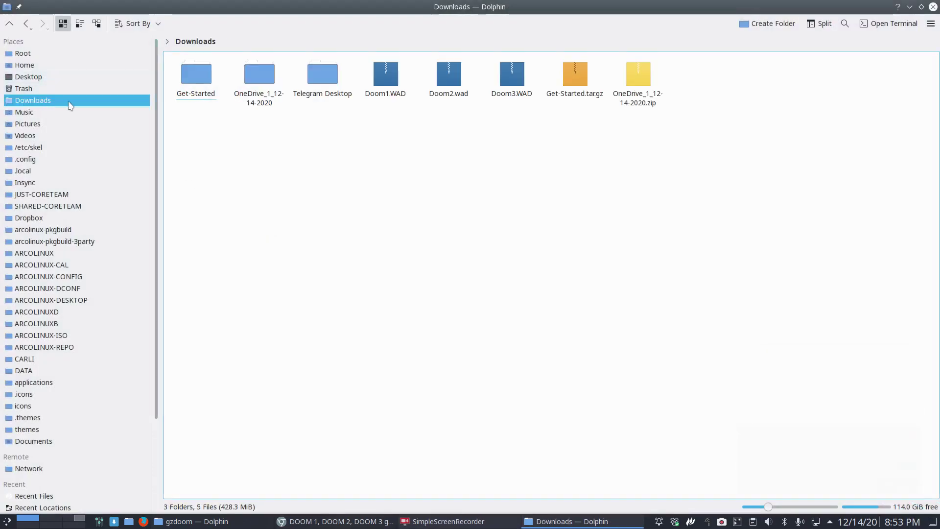
pyautogui.moveTo(372, 114); pyautogui.dragTo(534, 91)
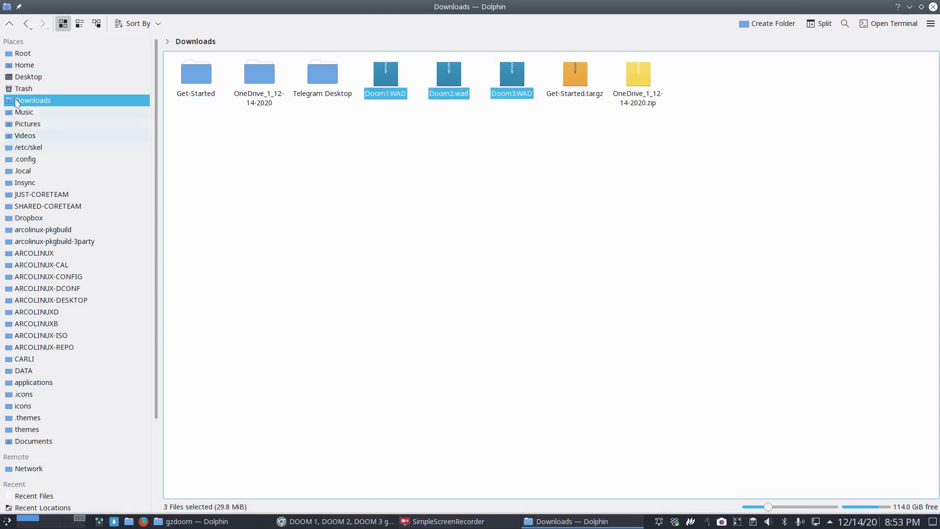
pyautogui.click(27, 27)
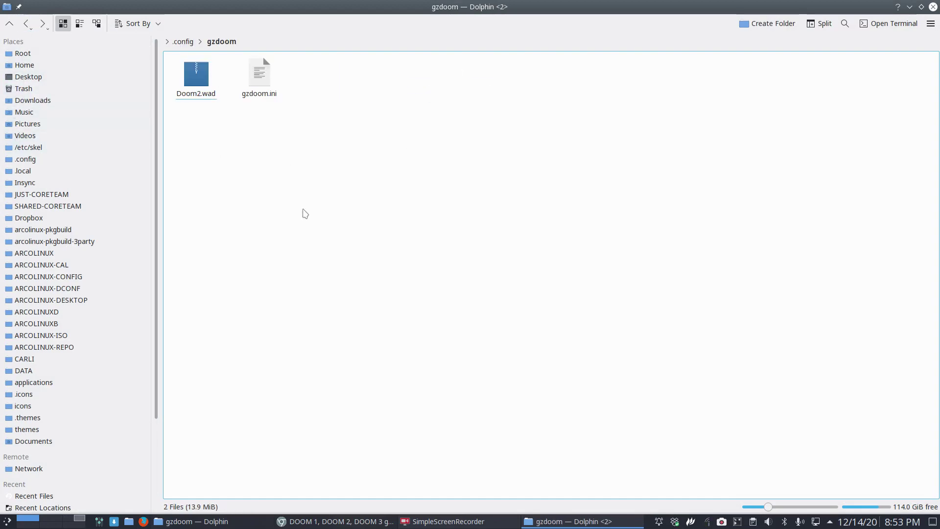
pyautogui.hotkey('ctrl', 'v')
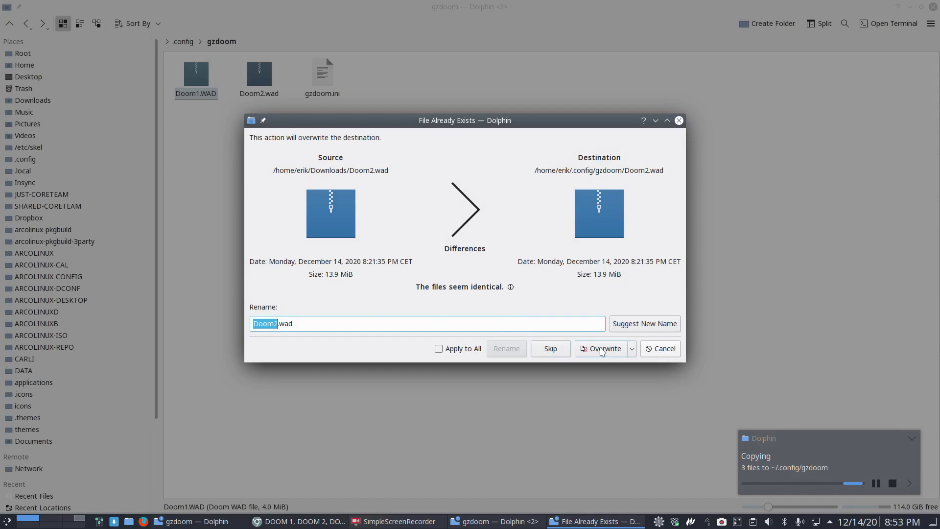
pyautogui.click(603, 349)
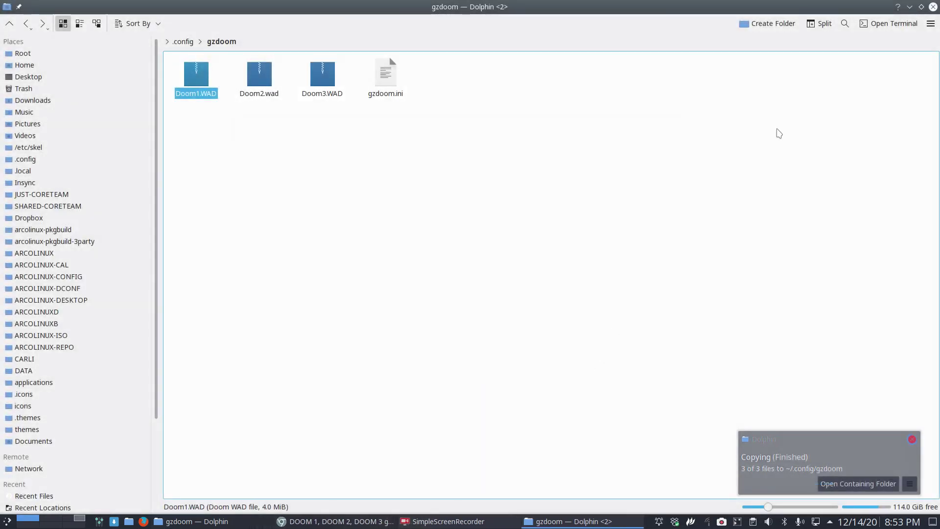
pyautogui.click(932, 7)
# Search the application launcher for "gz" and start GZDoom
pyautogui.click(7, 521)
pyautogui.write('g')
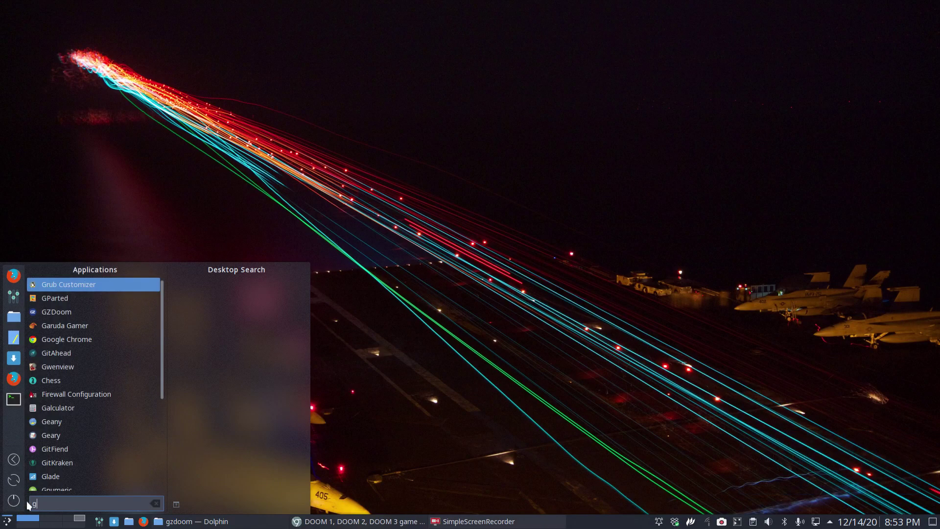
pyautogui.write('d')
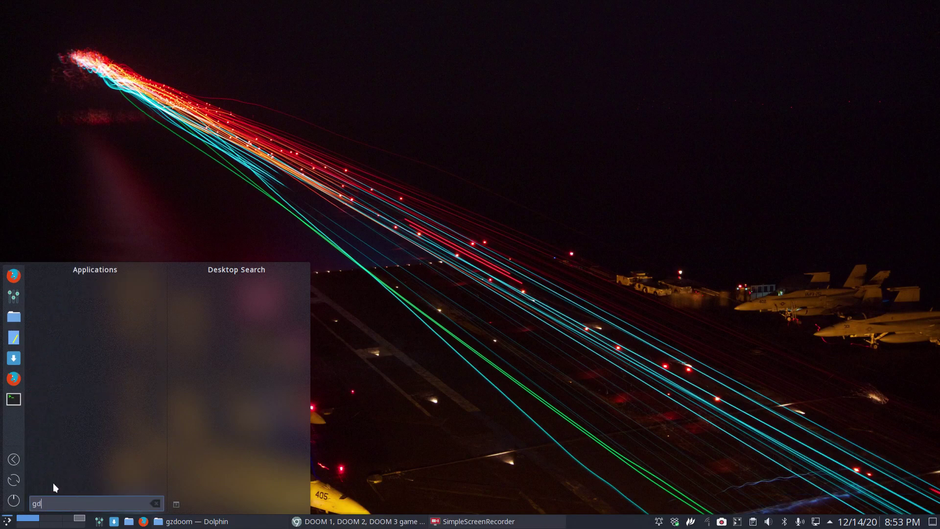
pyautogui.press('BackSpace')
pyautogui.write('z')
pyautogui.click(53, 482)
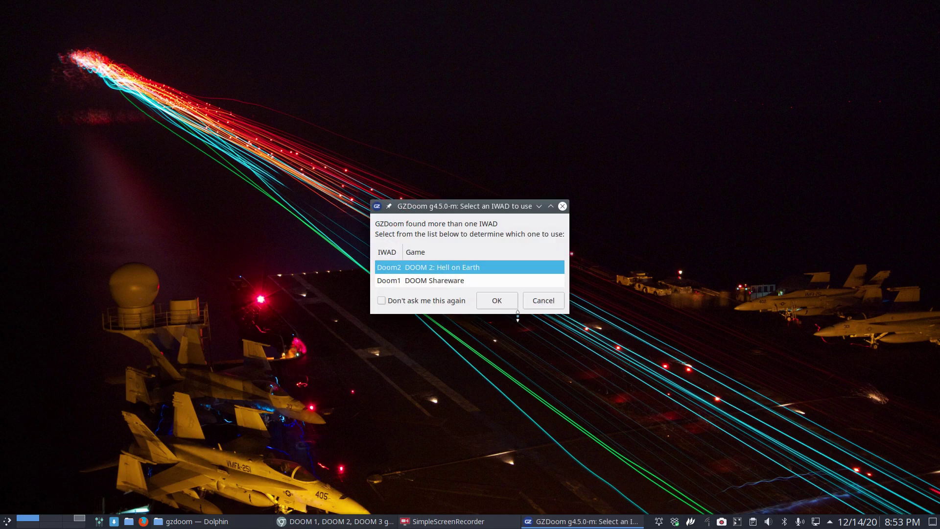
# Enlarge the IWAD selection dialog and launch the Doom1 entry, DOOM Shareware
pyautogui.moveTo(516, 315); pyautogui.dragTo(433, 389)
pyautogui.click(440, 283)
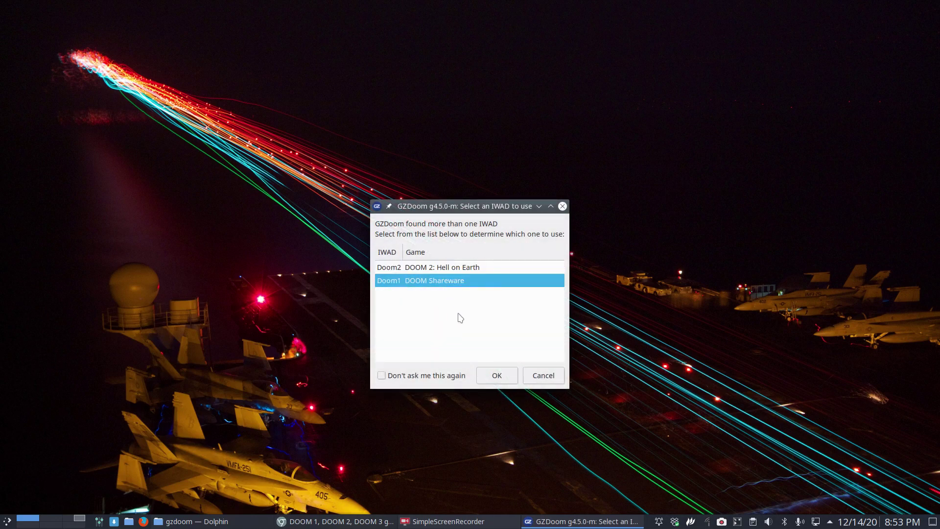
pyautogui.click(496, 377)
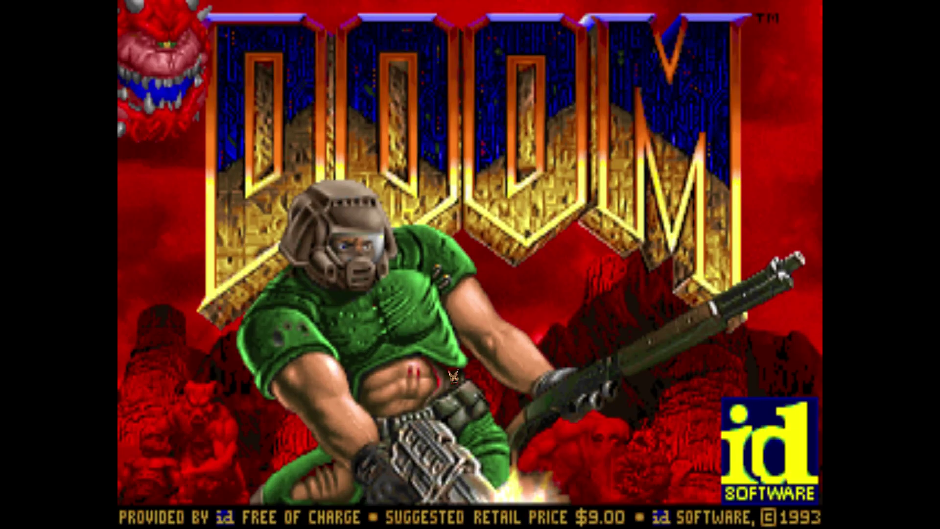
# Start a new game in the episode "Knee-Deep in the Dead" at skill level "I'm too young to die" and move the player around
pyautogui.press('Escape')
pyautogui.click(441, 208)
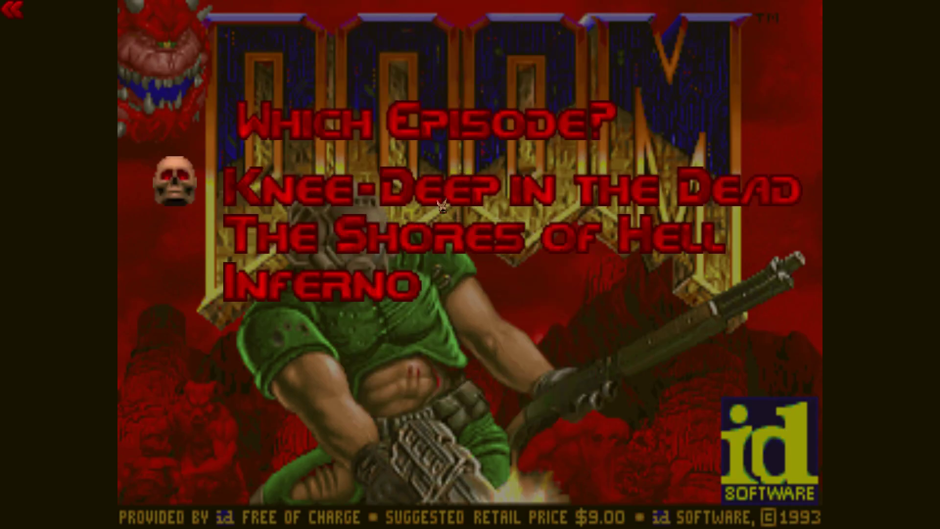
pyautogui.click(443, 183)
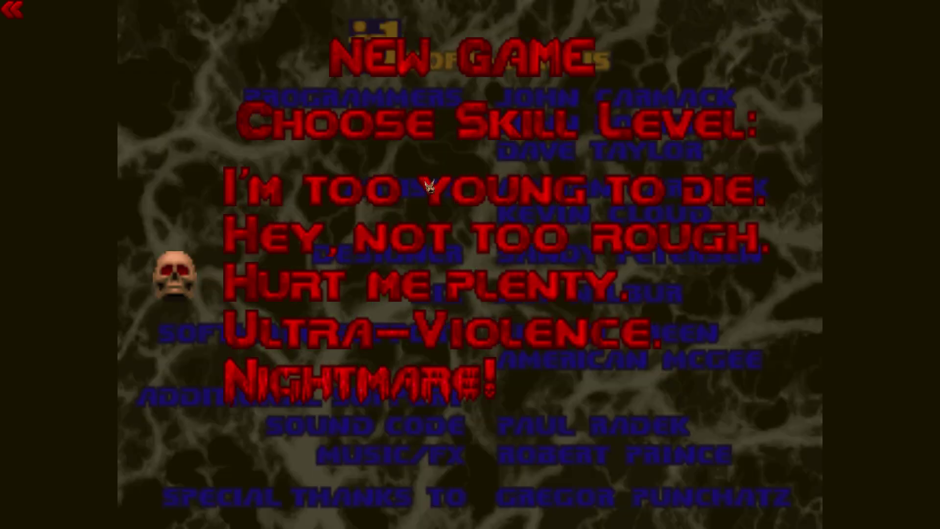
pyautogui.click(443, 183)
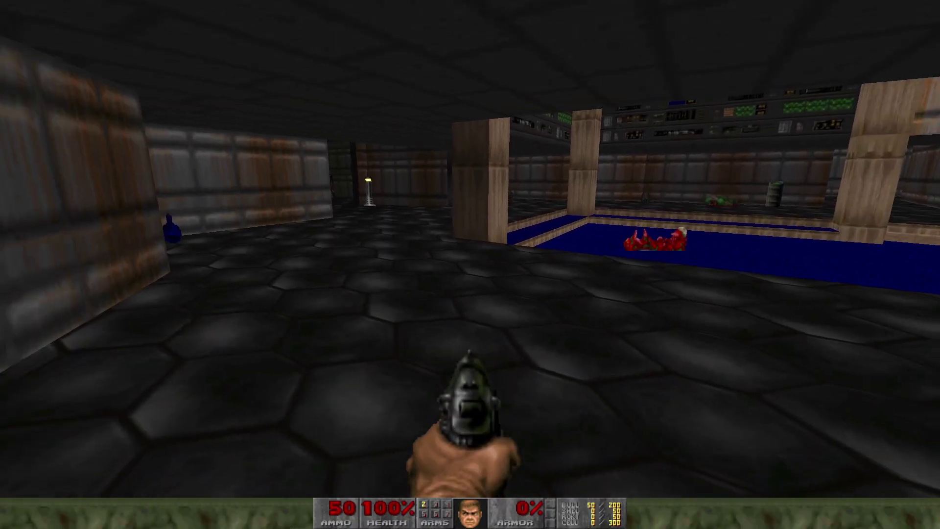
pyautogui.press('s')
pyautogui.press('Up')
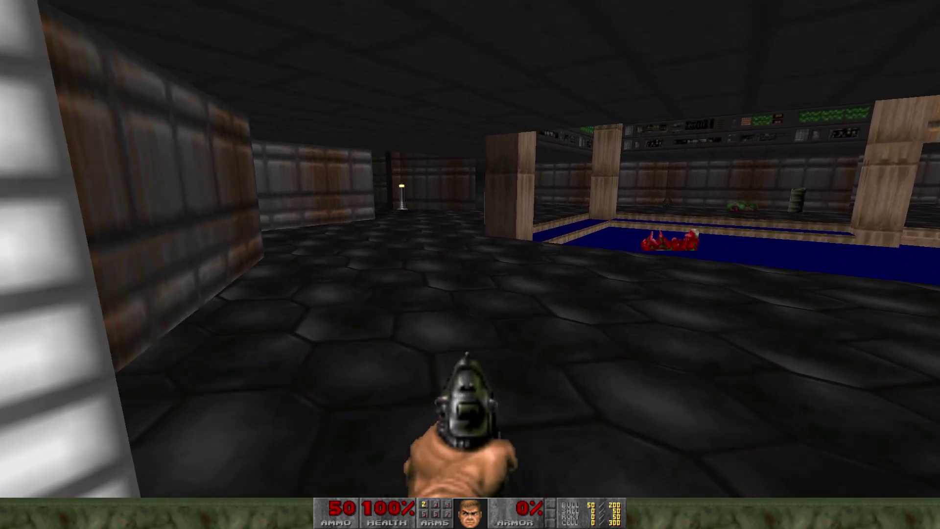